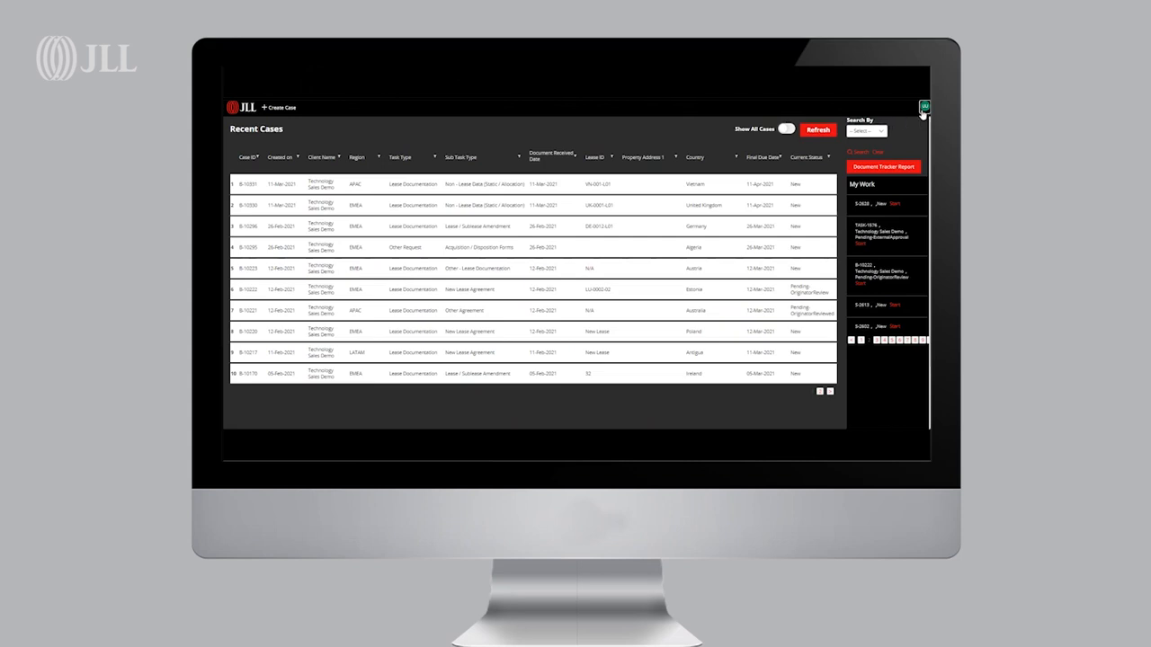
Start creating a new case and set its document country to United States
{"action": "left_click", "coordinate": [924, 108]}
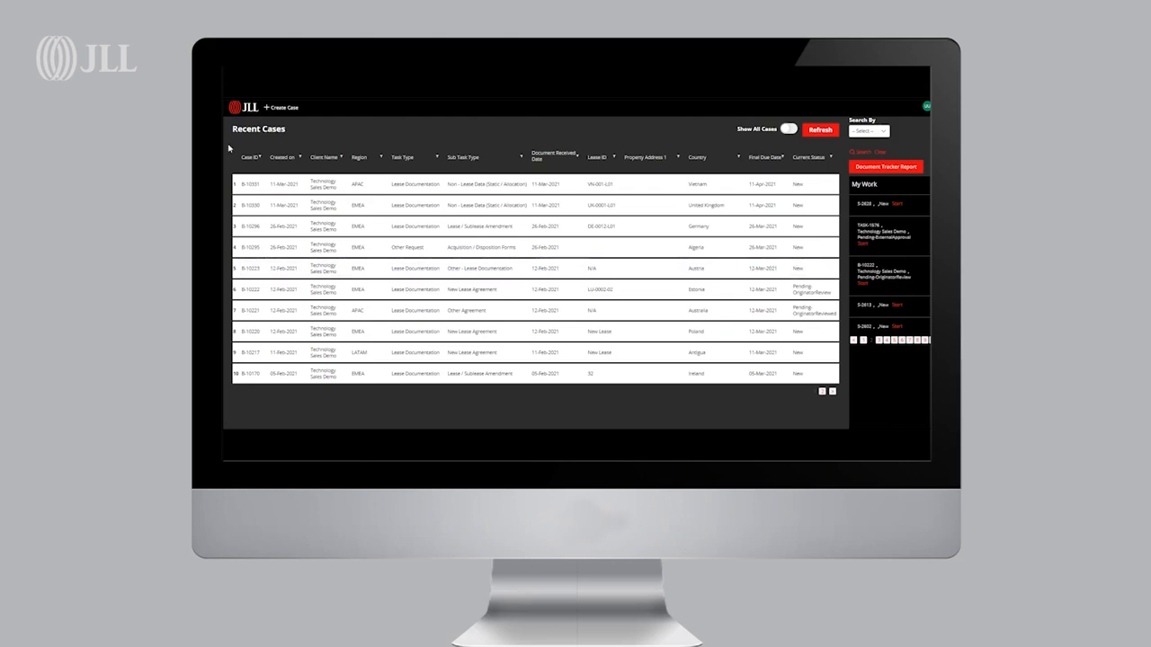
{"action": "left_click", "coordinate": [273, 108]}
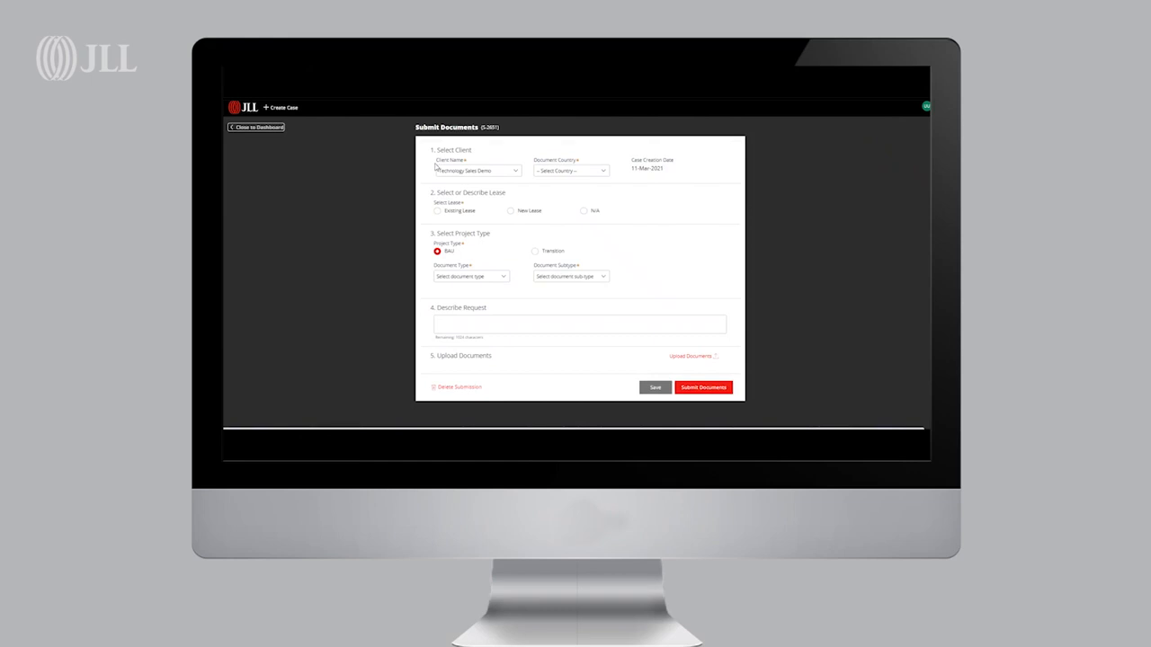
{"action": "left_click", "coordinate": [553, 171]}
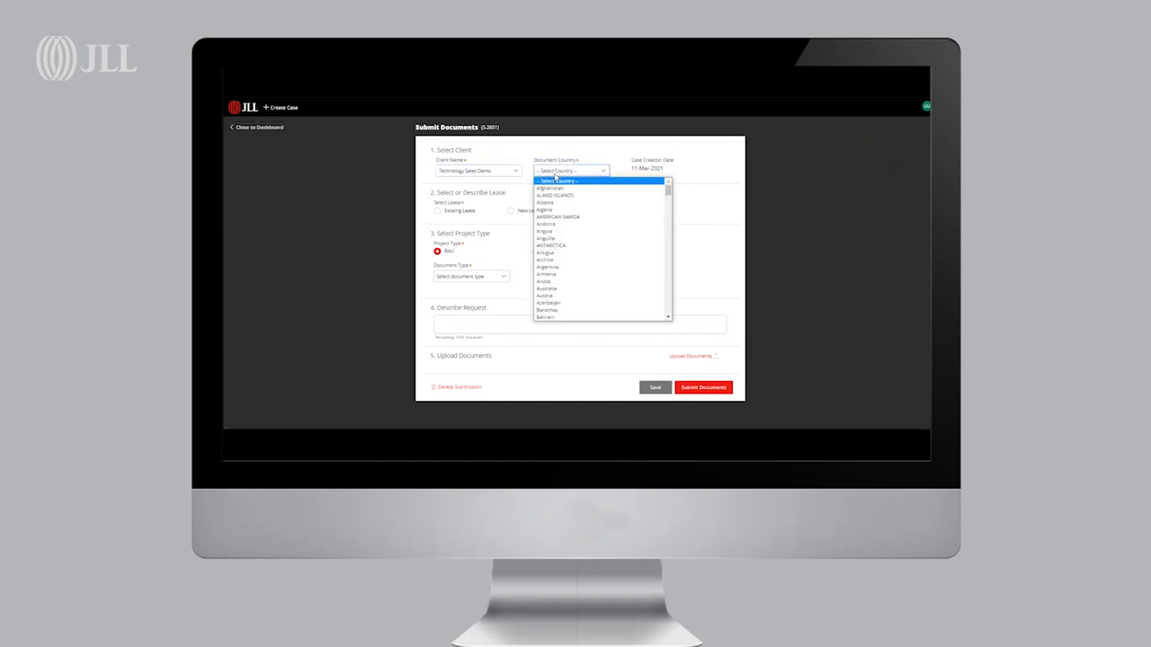
{"action": "type", "text": "united"}
{"action": "key", "text": "Down"}
{"action": "key", "text": "Down"}
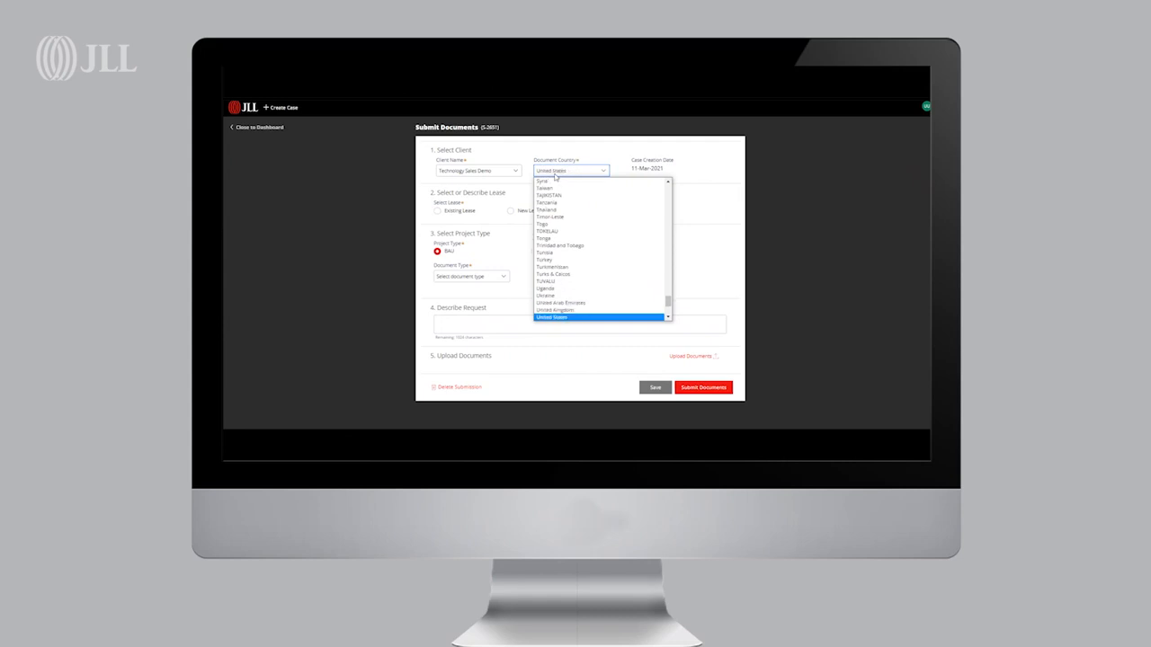
{"action": "left_click", "coordinate": [569, 317]}
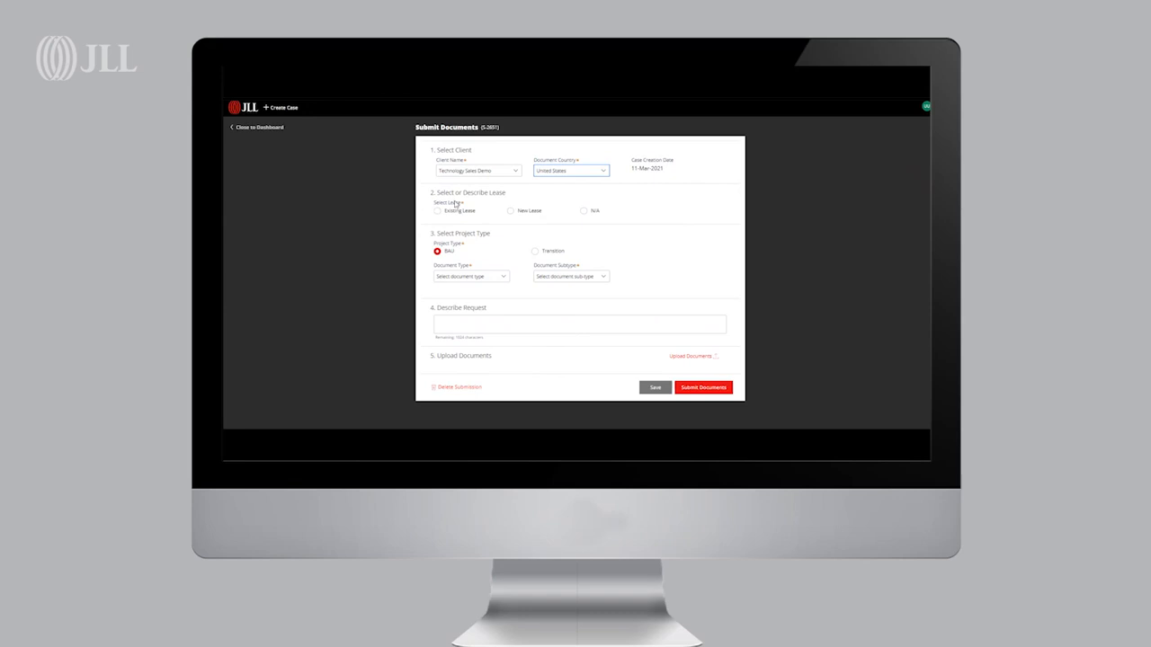
Try the Existing Lease, New Lease and N/A lease options, expanding the new lease details form
{"action": "left_click", "coordinate": [460, 213]}
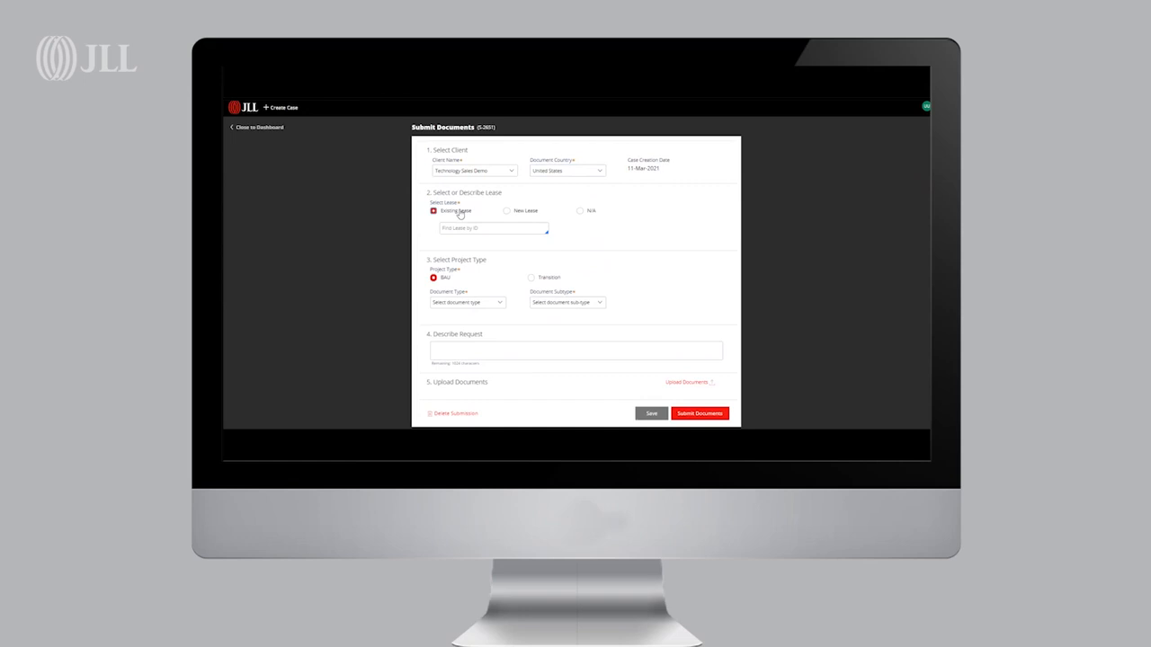
{"action": "left_click", "coordinate": [464, 227]}
{"action": "left_click", "coordinate": [509, 211]}
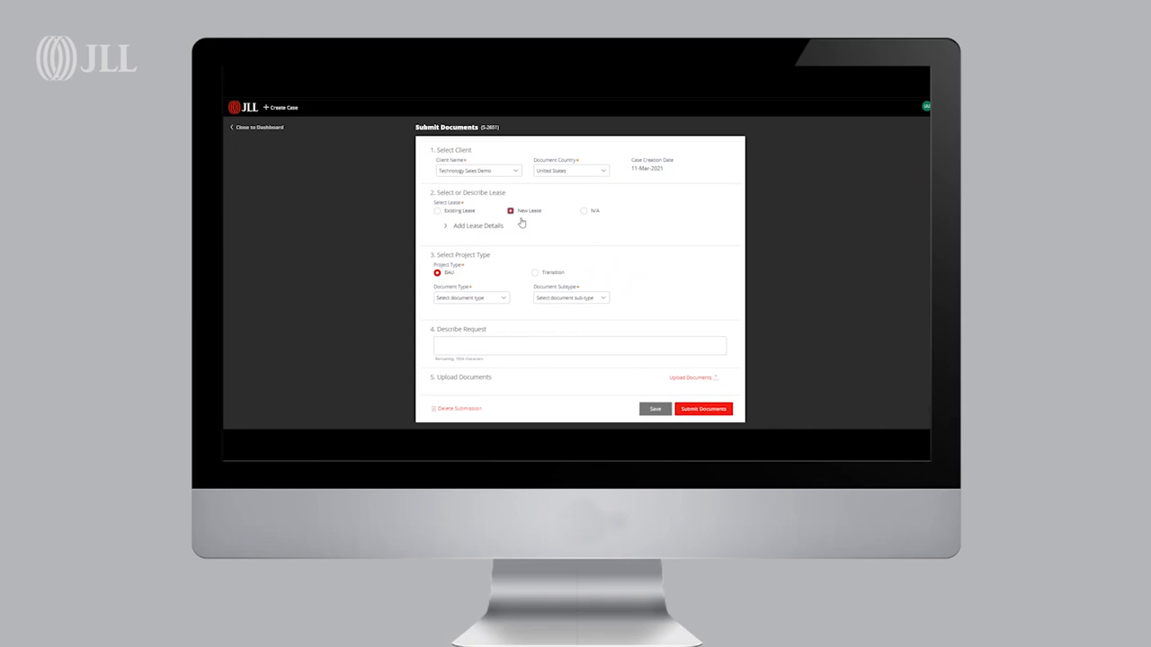
{"action": "left_click", "coordinate": [481, 226]}
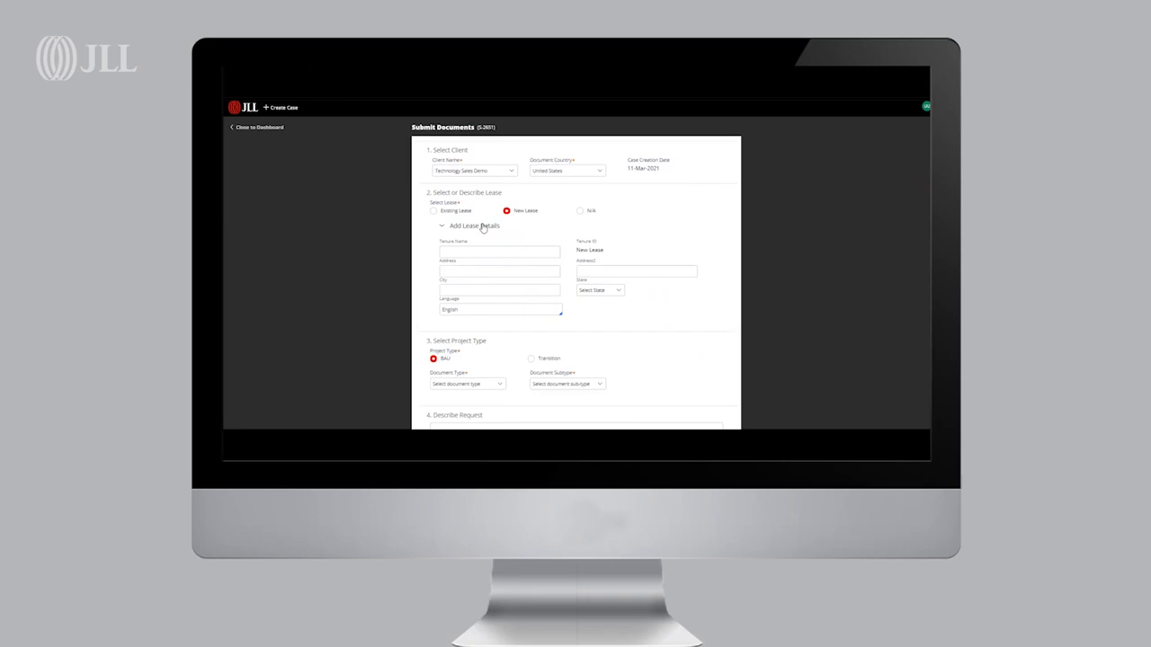
{"action": "left_click", "coordinate": [495, 270]}
{"action": "left_click", "coordinate": [580, 212]}
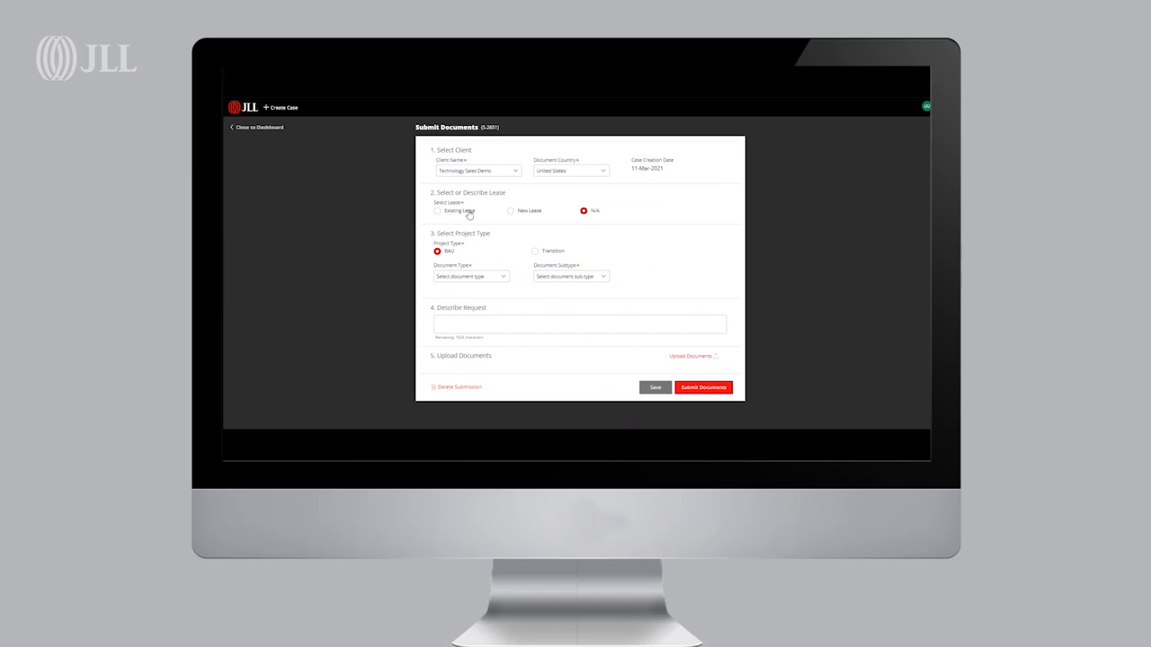
Set the document type to Lease Documentation and enter existing lease ID US-0001-L01
{"action": "left_click", "coordinate": [456, 278]}
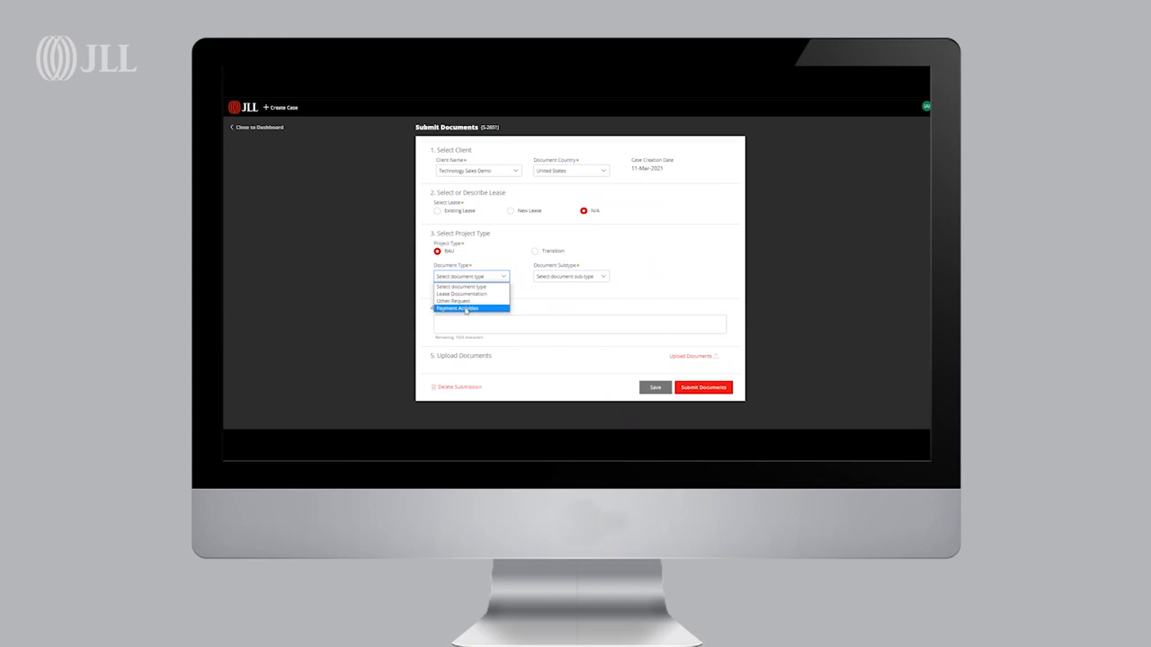
{"action": "left_click", "coordinate": [461, 294]}
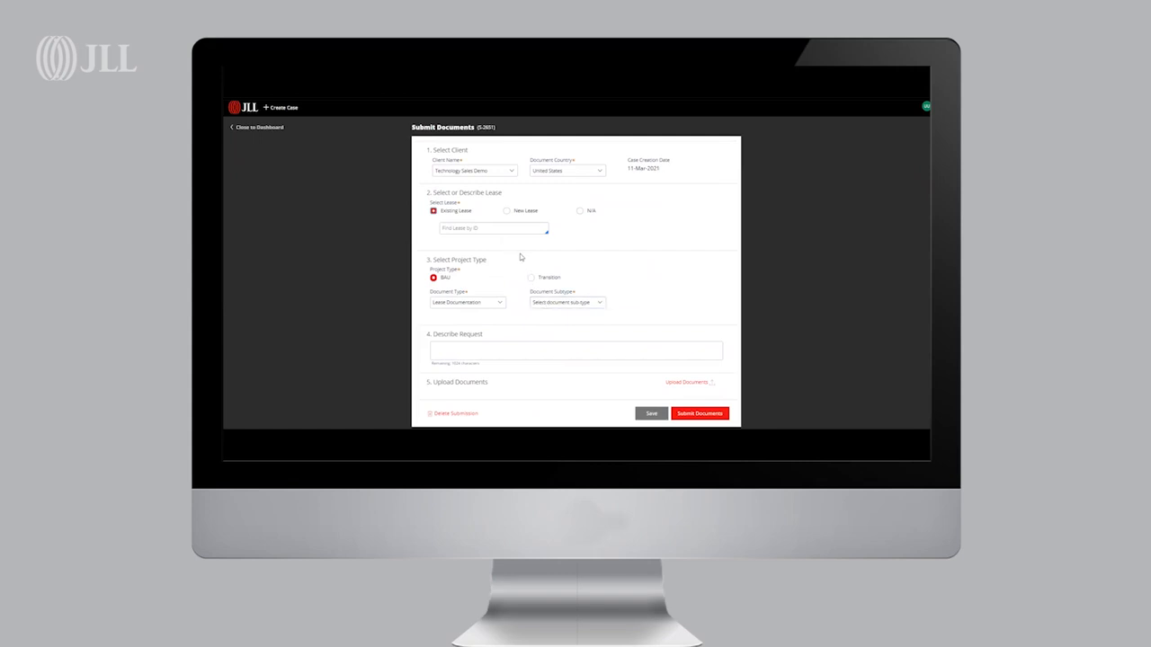
{"action": "left_click", "coordinate": [510, 229]}
{"action": "type", "text": "US-"}
{"action": "type", "text": "0001-L01"}
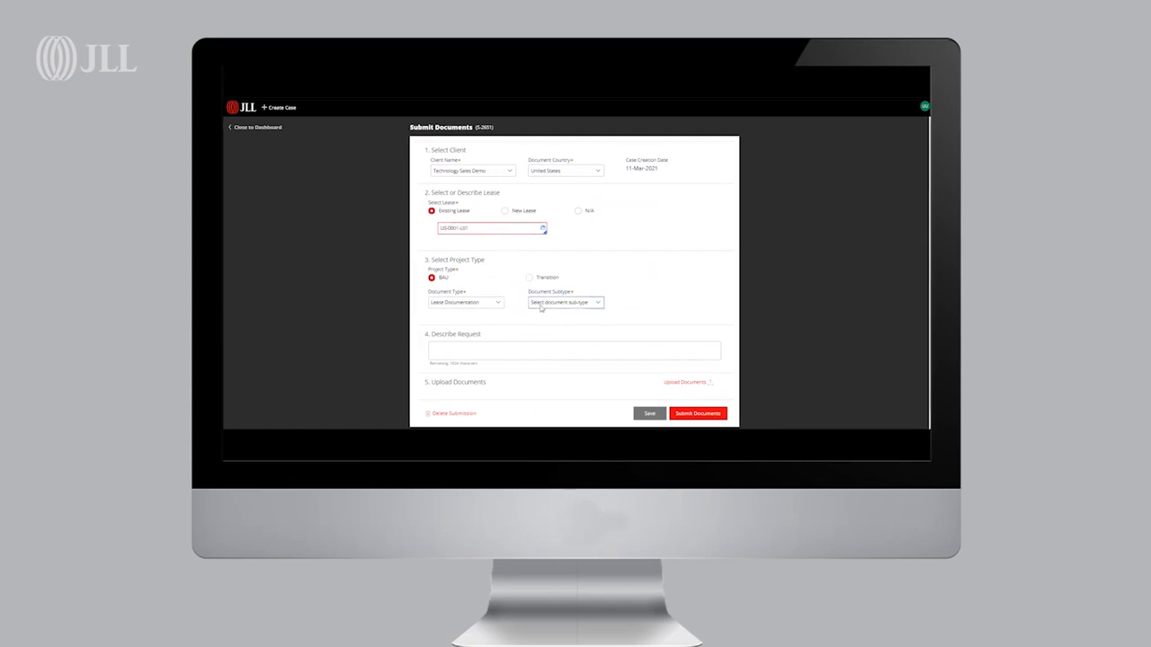
Set the document subtype to Other Agreement
{"action": "left_click", "coordinate": [543, 305]}
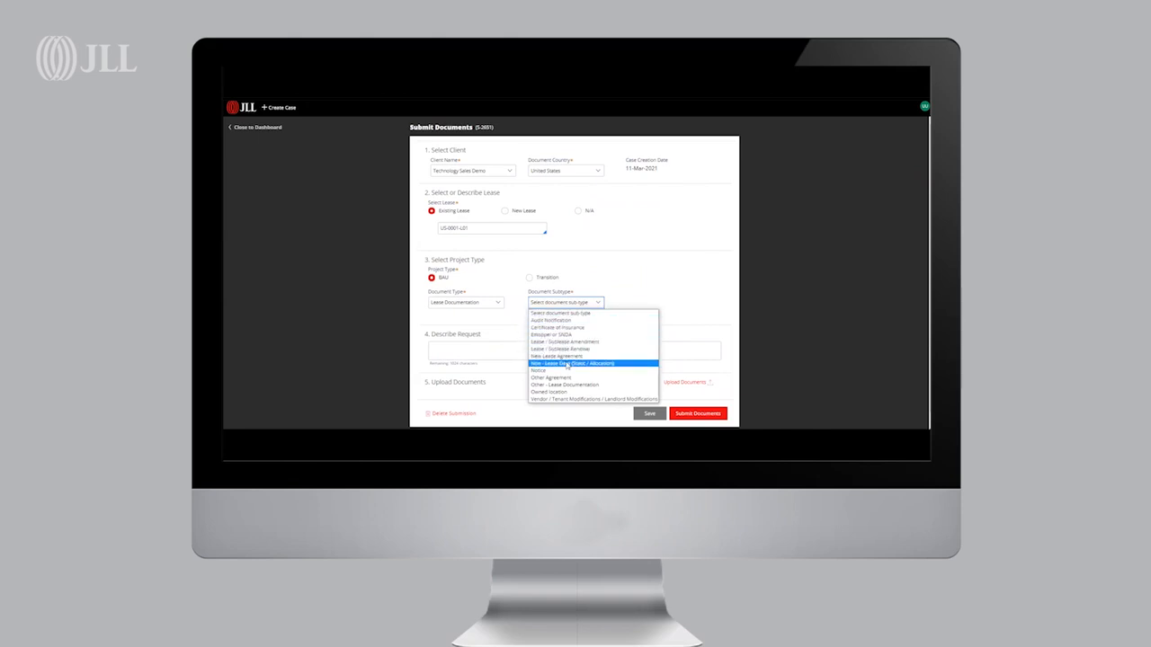
{"action": "left_click", "coordinate": [550, 377]}
{"action": "left_click", "coordinate": [537, 349]}
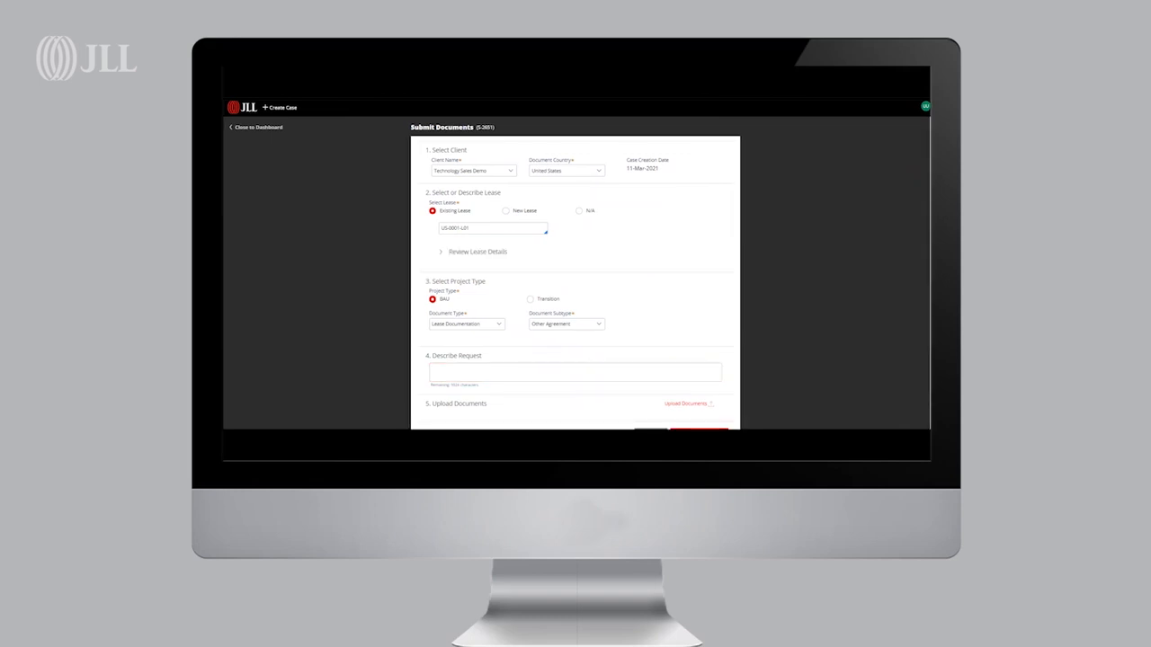
Upload the debug file as the case's Main Document attachment
{"action": "left_click", "coordinate": [688, 404]}
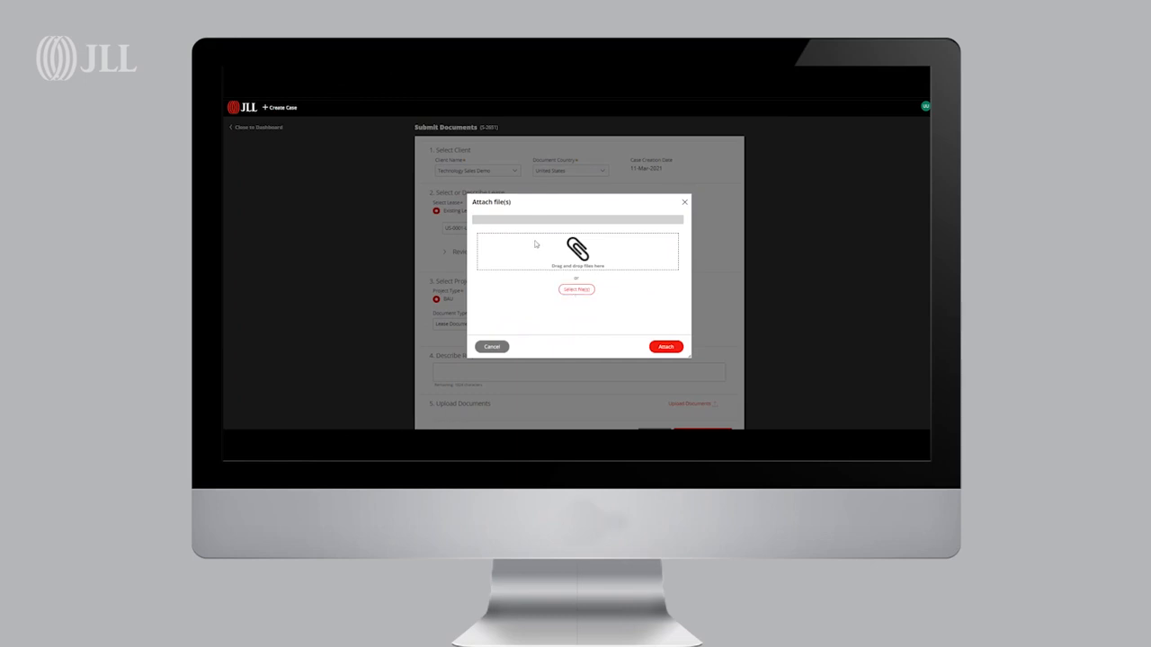
{"action": "left_click", "coordinate": [590, 254]}
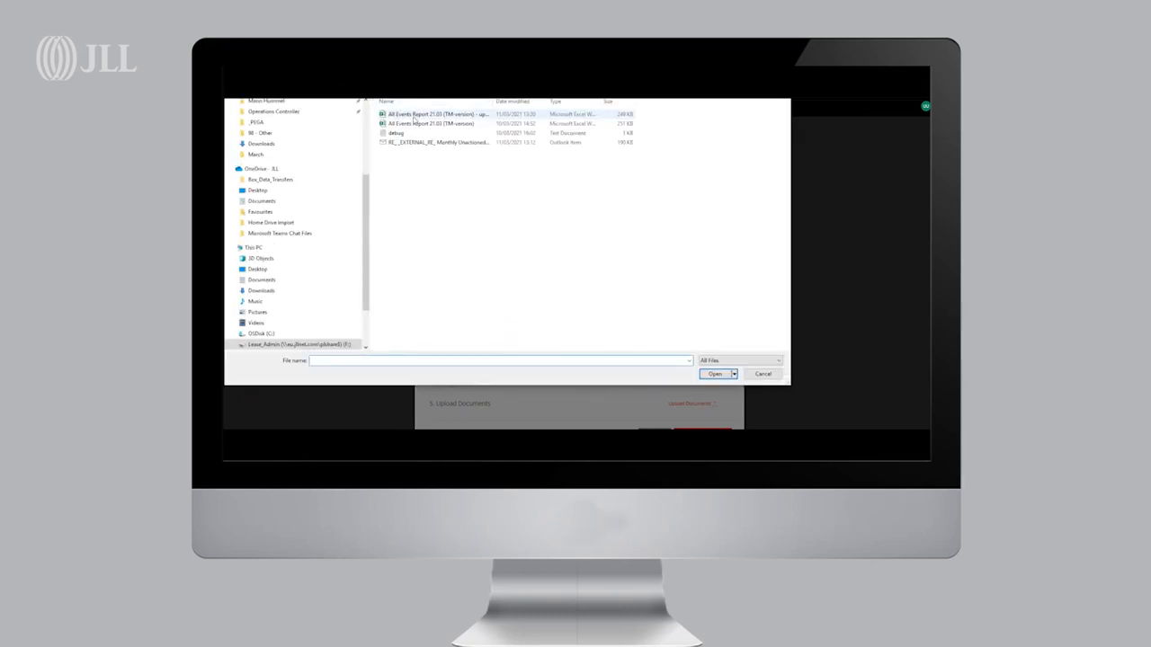
{"action": "left_click", "coordinate": [540, 133]}
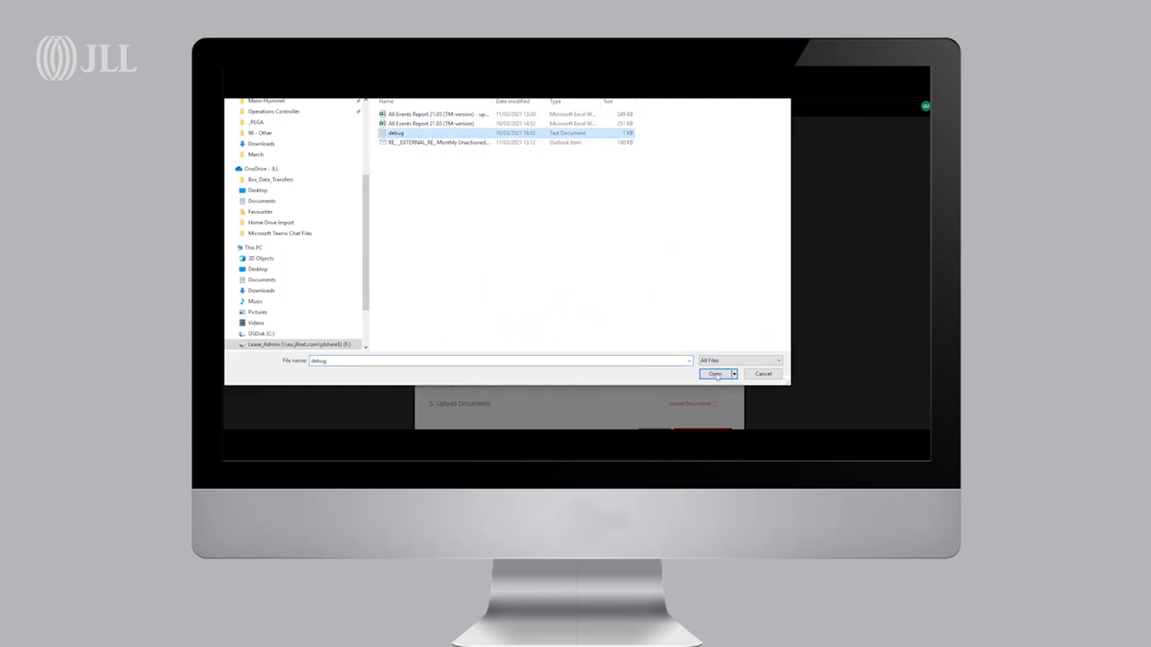
{"action": "left_click", "coordinate": [717, 374]}
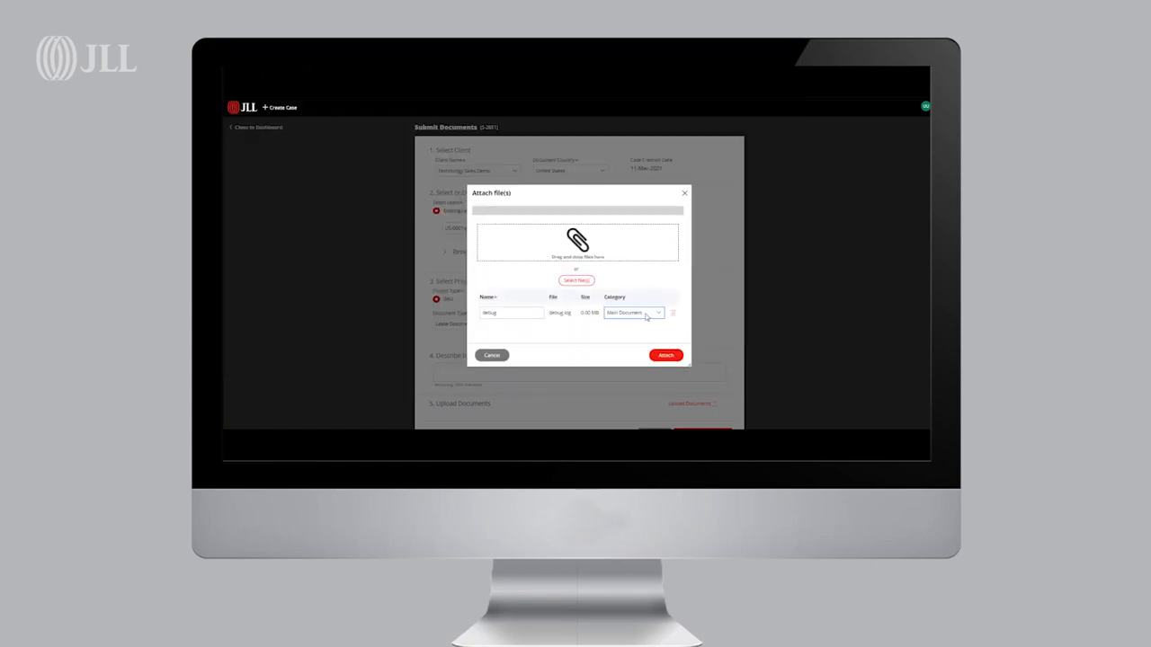
{"action": "left_click", "coordinate": [665, 356]}
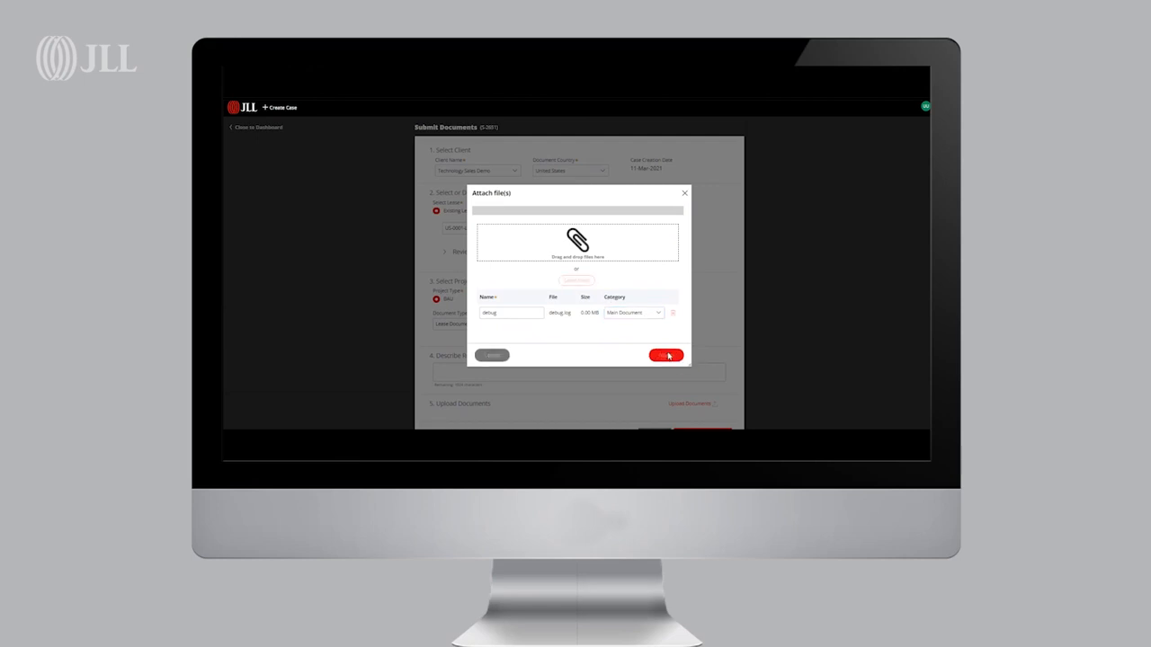
Attach the RE__EXTERNAL_RE_ Monthly Unactioned Events Review file with category Supporting Document
{"action": "scroll", "coordinate": [565, 387], "scroll_direction": "down", "scroll_amount": 2}
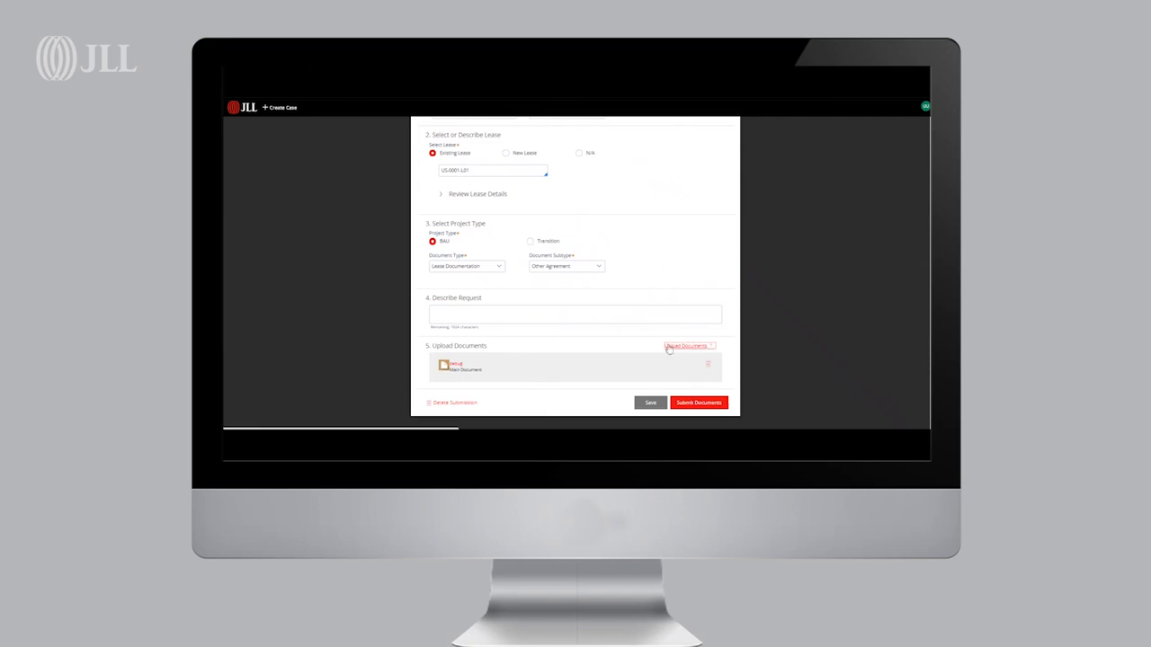
{"action": "left_click", "coordinate": [669, 347]}
{"action": "left_click", "coordinate": [578, 290]}
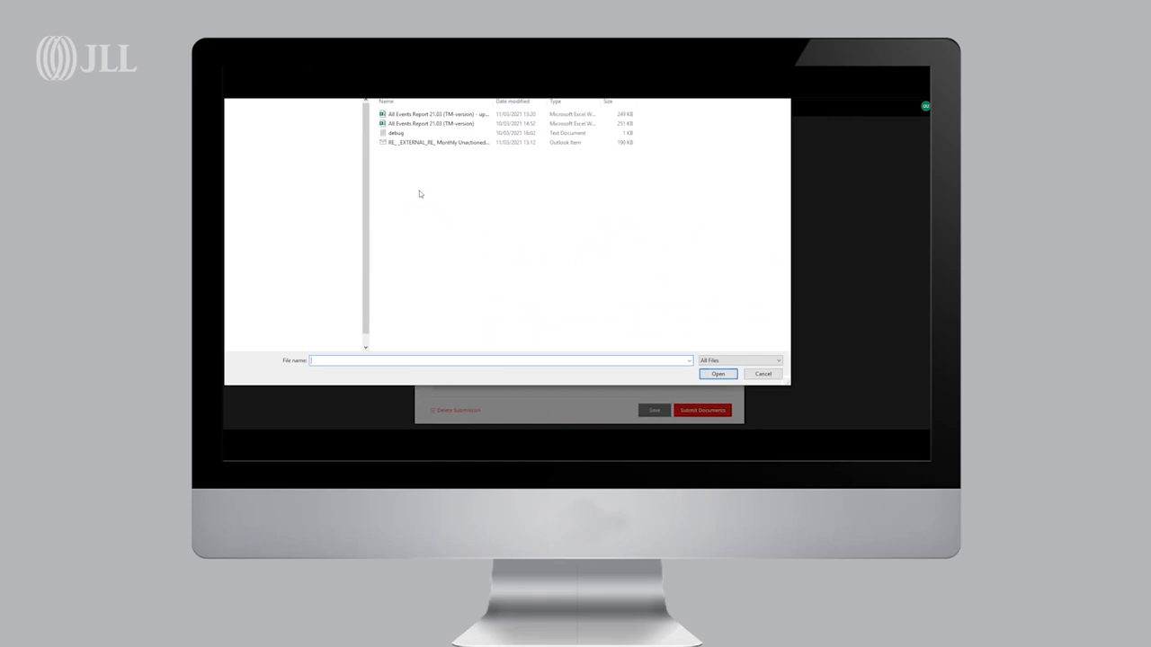
{"action": "left_click", "coordinate": [416, 142]}
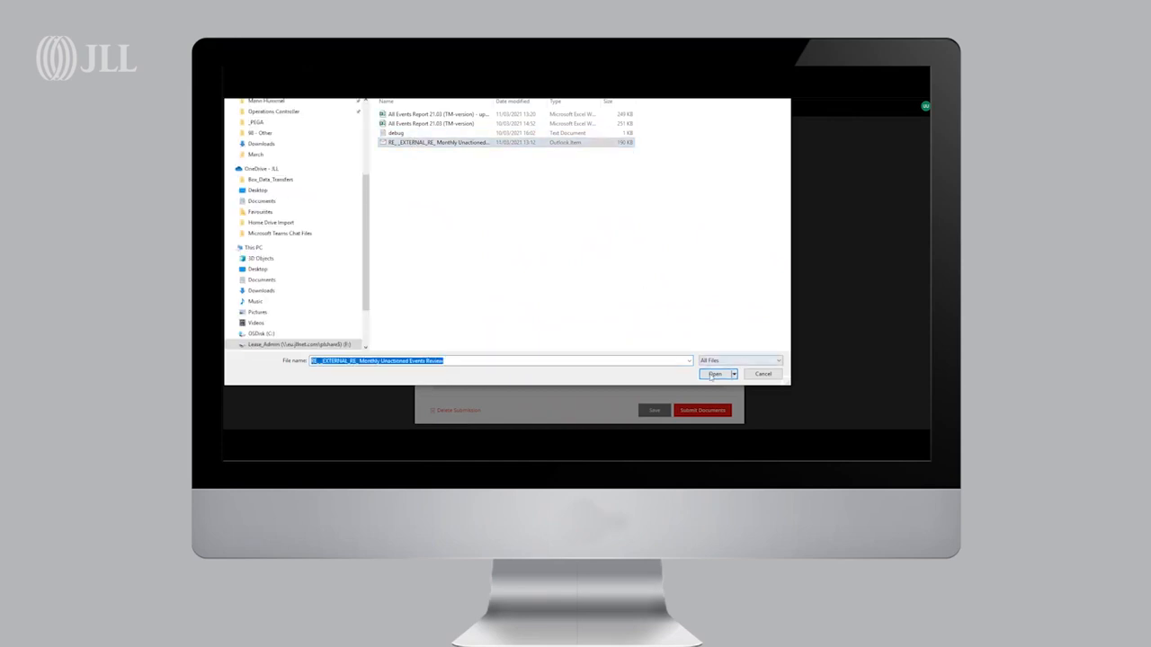
{"action": "left_click", "coordinate": [713, 374]}
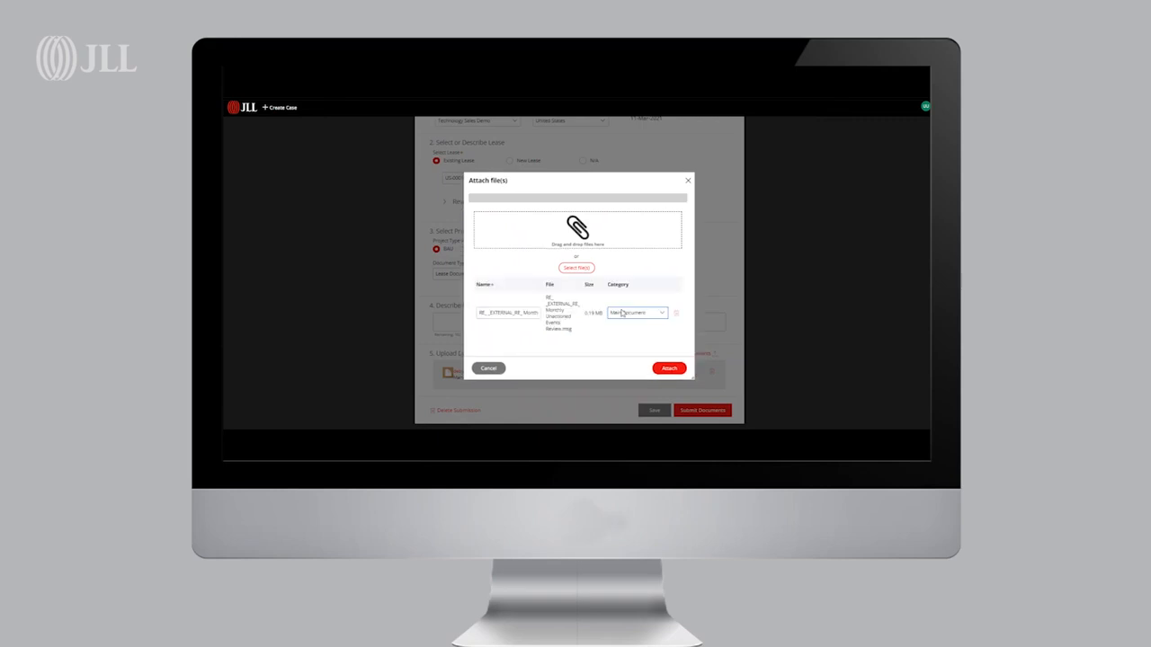
{"action": "left_click", "coordinate": [624, 314]}
{"action": "left_click", "coordinate": [636, 338]}
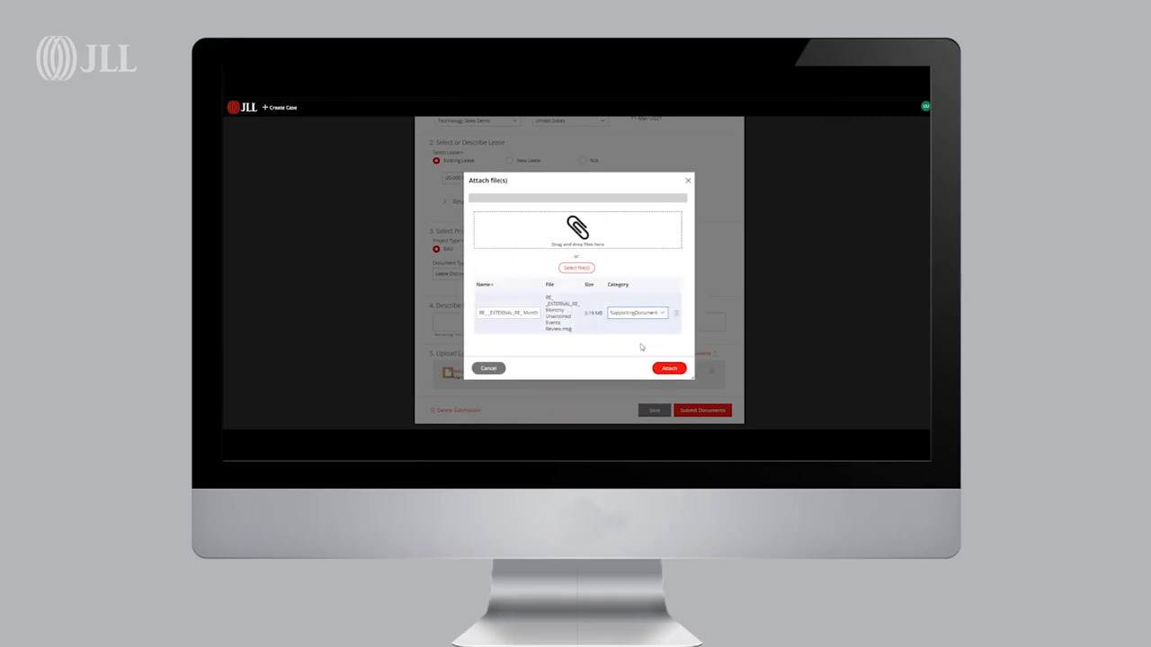
{"action": "left_click", "coordinate": [668, 368]}
Submit the documents for the new case
{"action": "scroll", "coordinate": [609, 382], "scroll_direction": "down", "scroll_amount": 2}
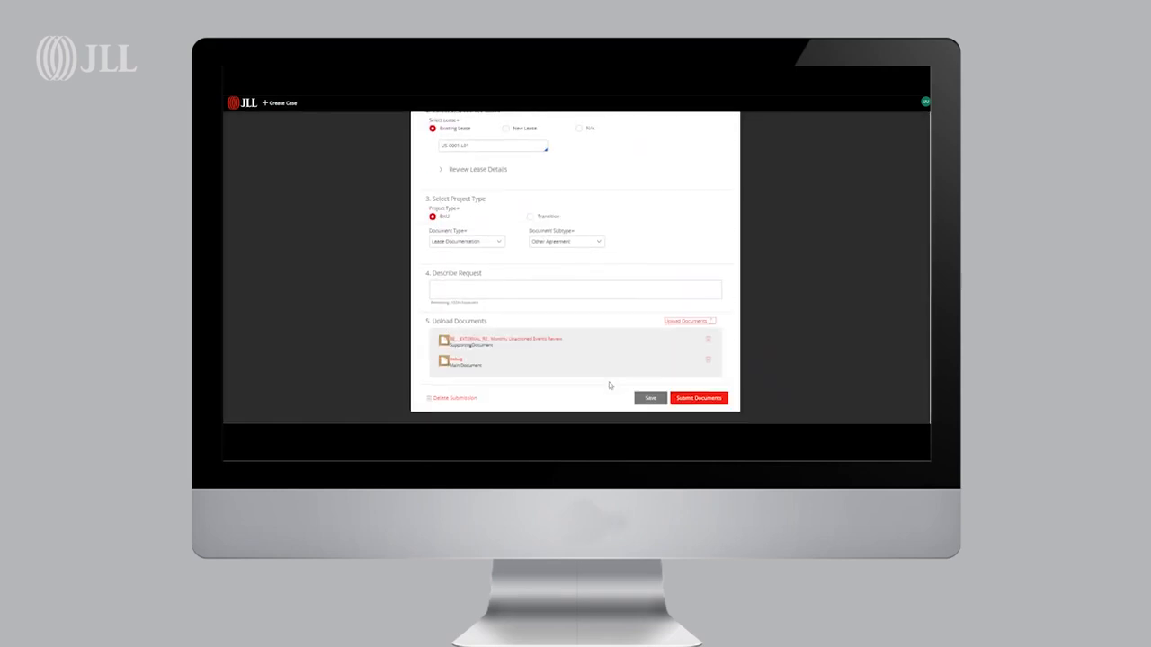
{"action": "left_click", "coordinate": [684, 398]}
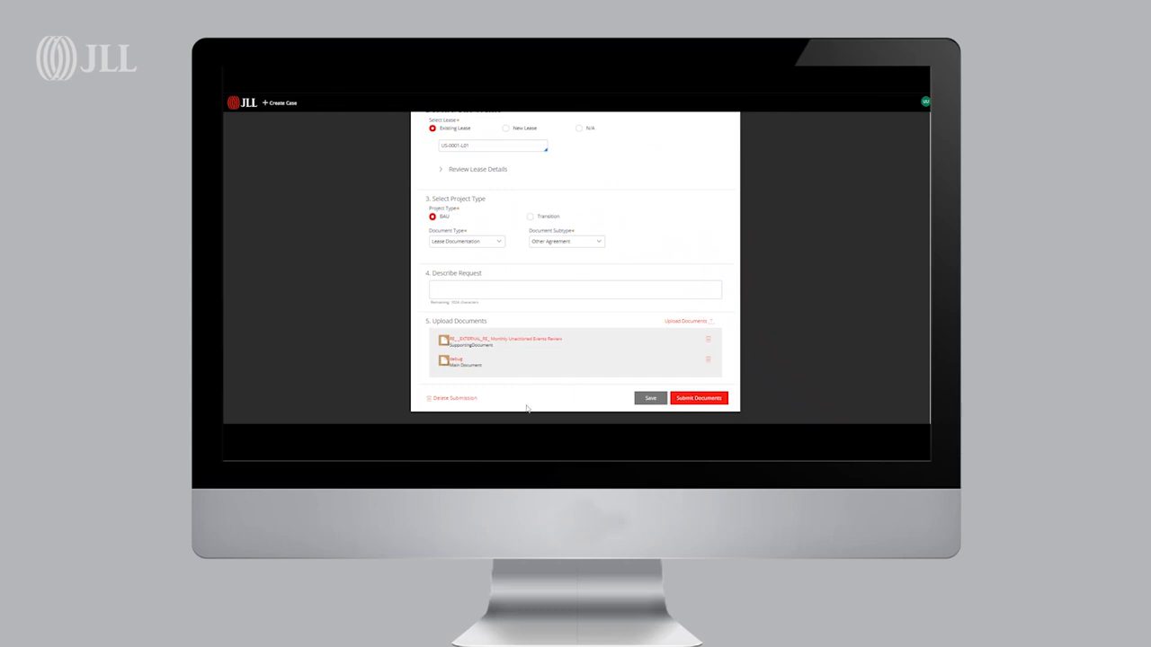
{"action": "left_click", "coordinate": [680, 400]}
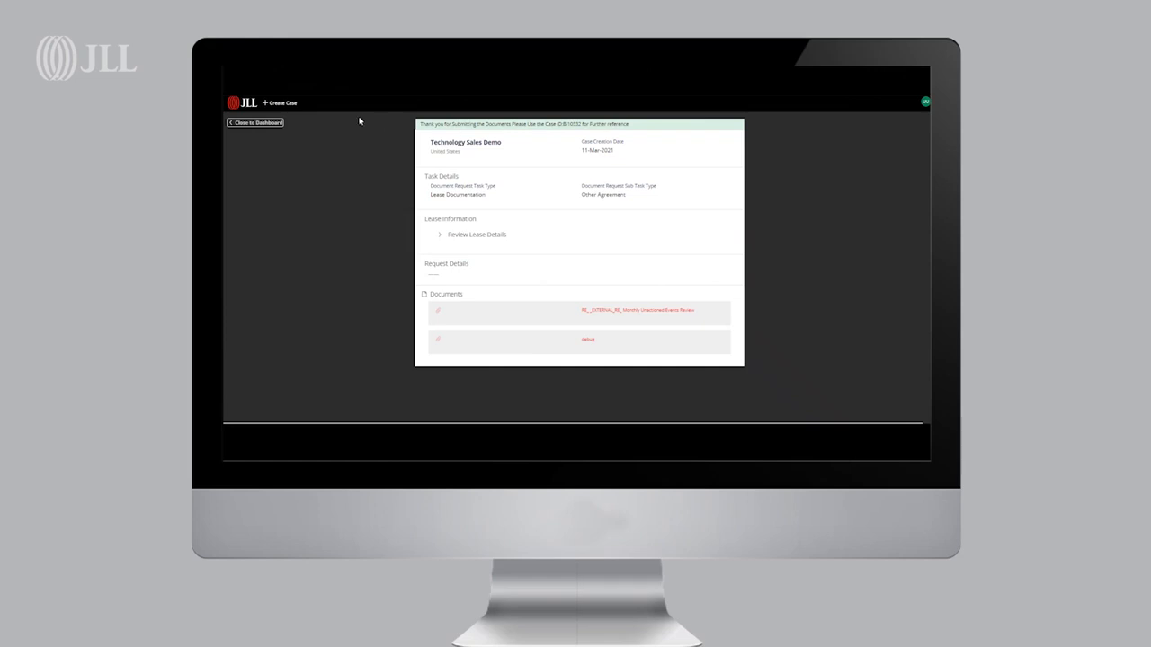
Return to the dashboard, open case B-10331's details, and go back to the dashboard
{"action": "left_click", "coordinate": [277, 125]}
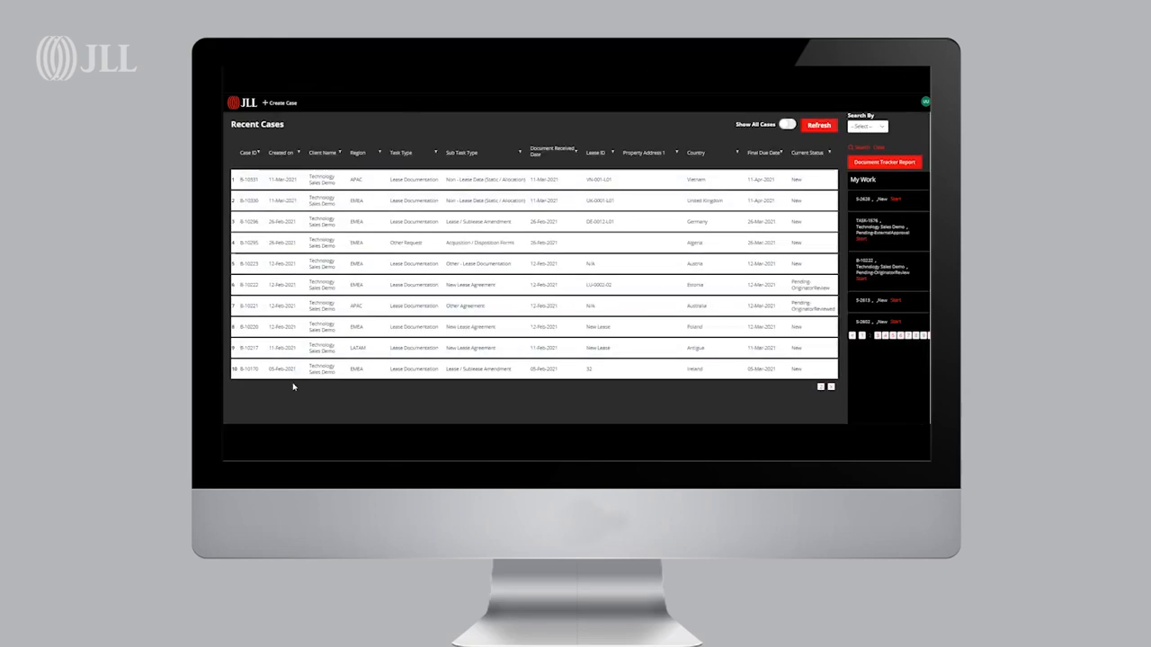
{"action": "left_click", "coordinate": [418, 178]}
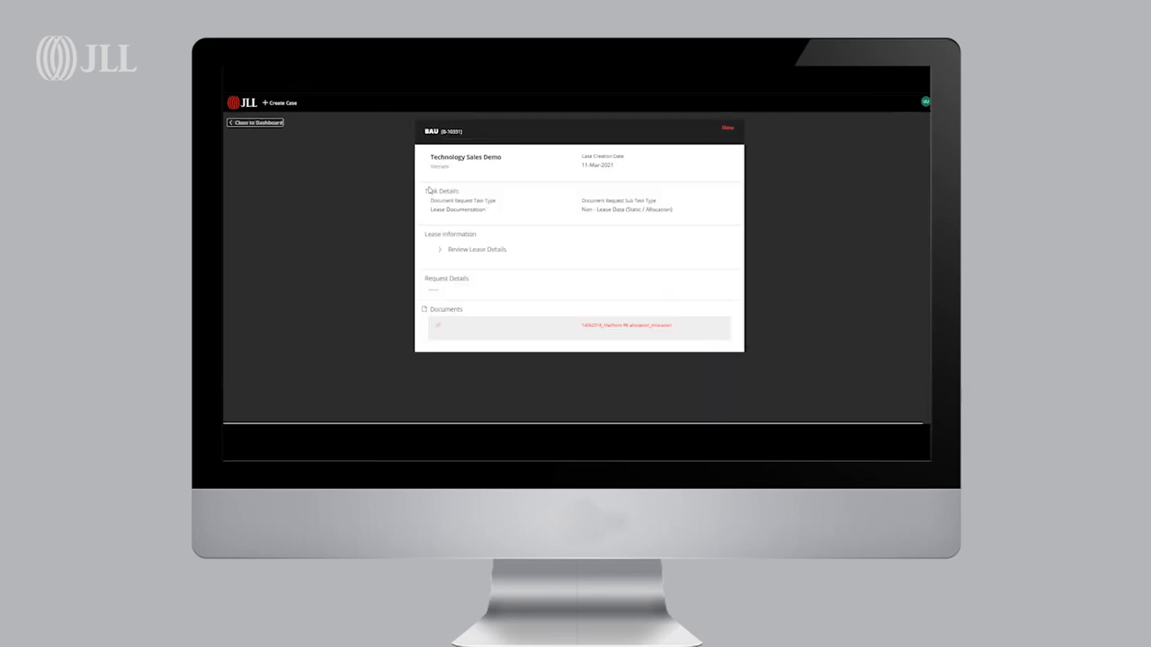
{"action": "left_click", "coordinate": [273, 123]}
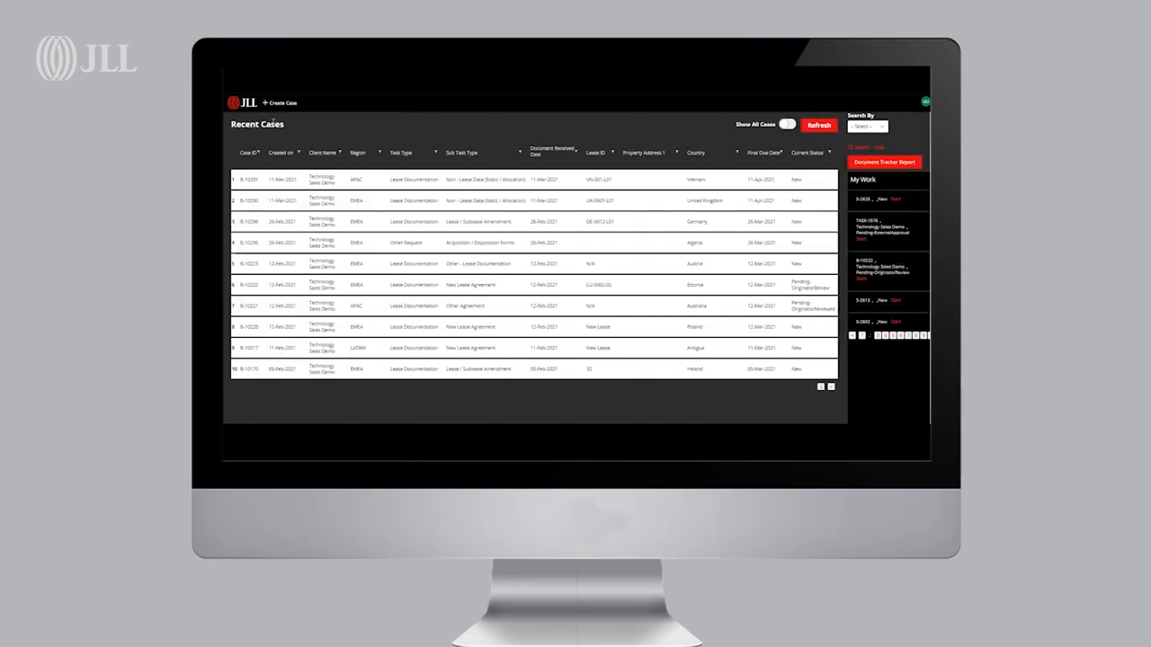
Page through the recent cases list and sort it by Lease ID
{"action": "left_click", "coordinate": [820, 388]}
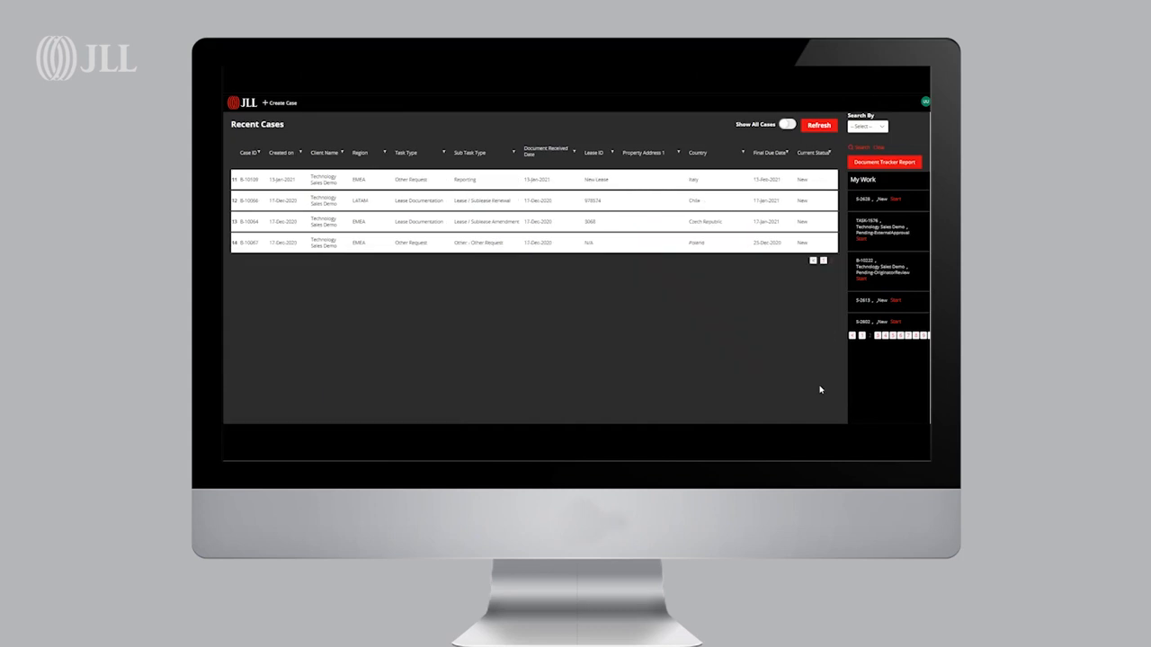
{"action": "left_click", "coordinate": [814, 261]}
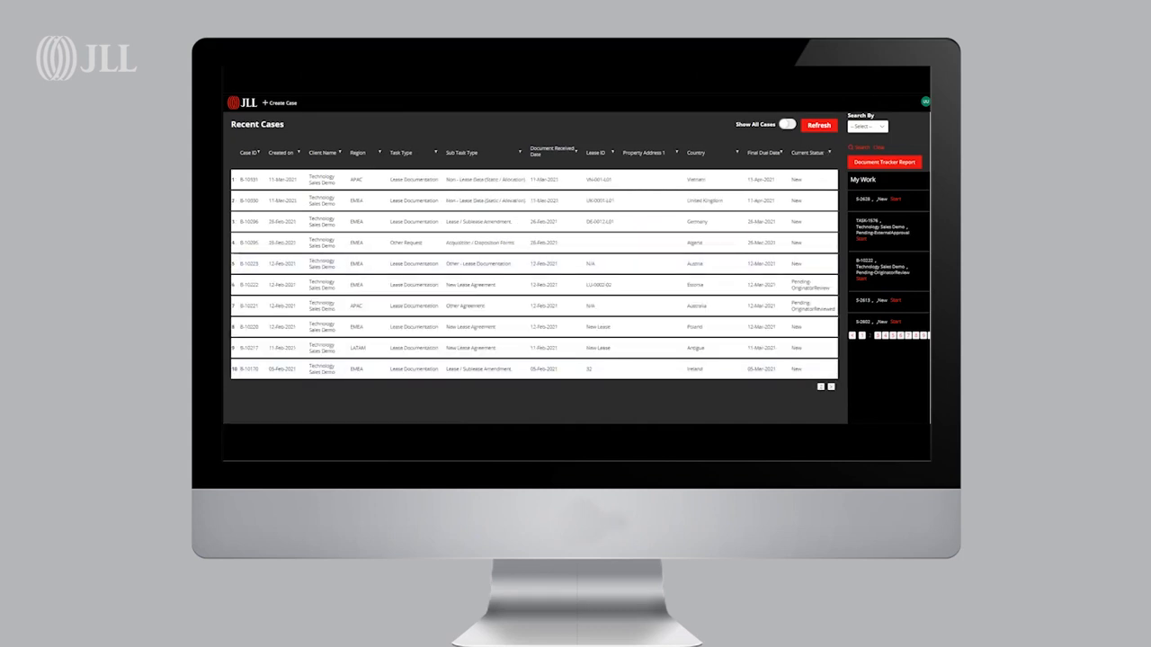
{"action": "left_click", "coordinate": [613, 153]}
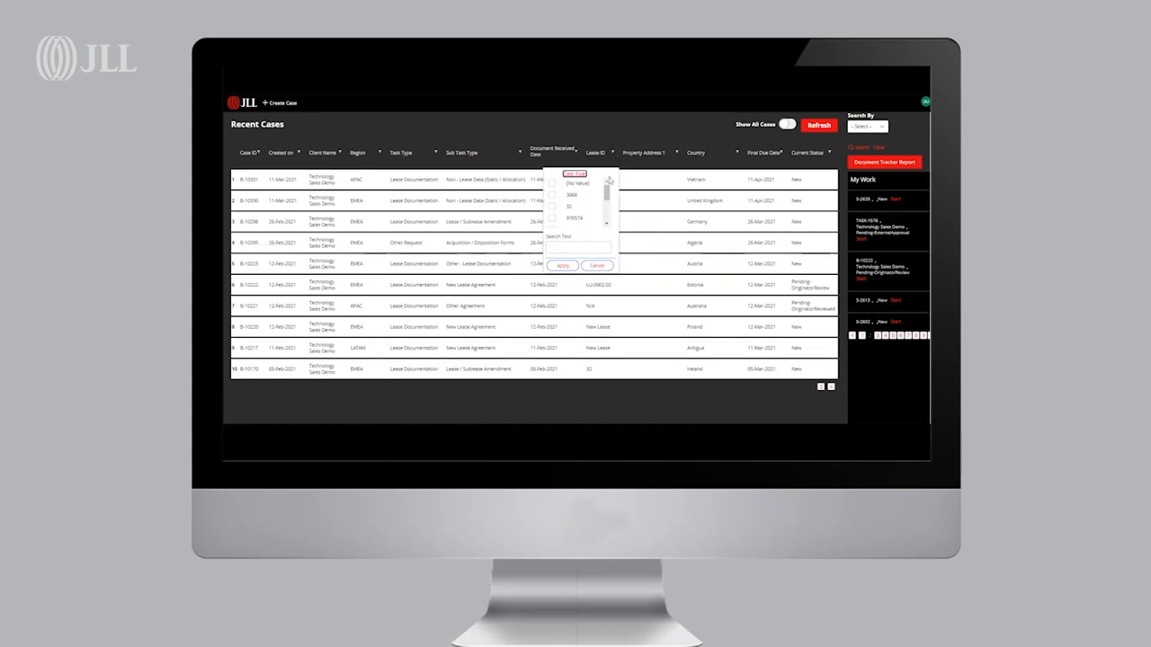
{"action": "left_click", "coordinate": [613, 155]}
{"action": "left_click", "coordinate": [613, 155]}
{"action": "left_click", "coordinate": [597, 265]}
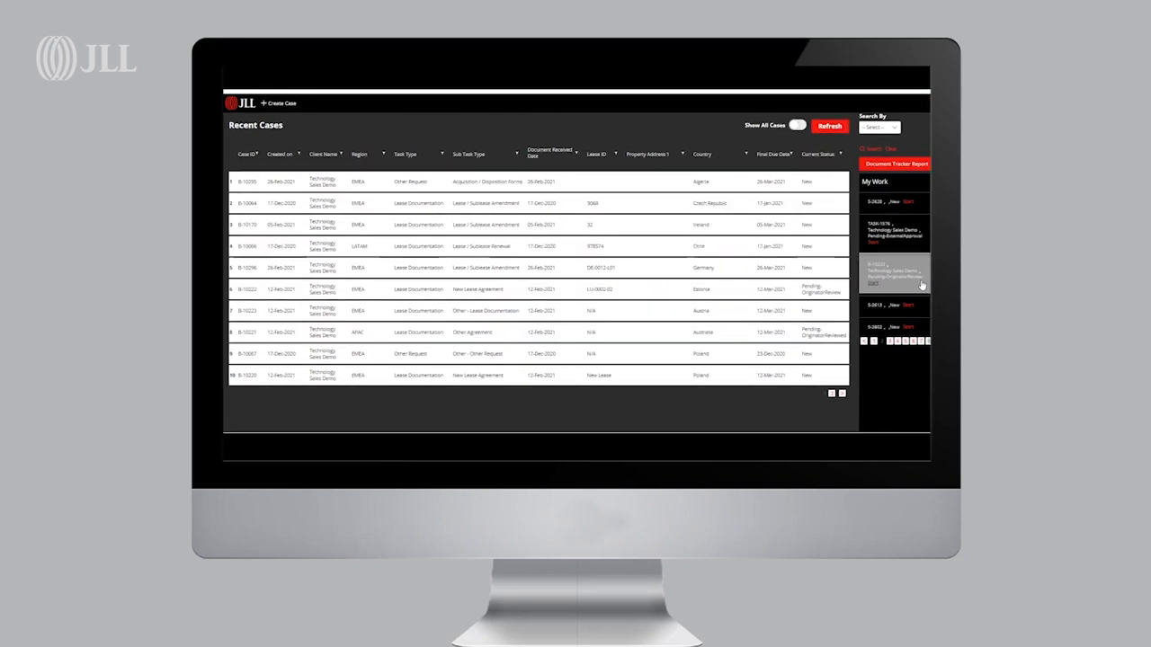
Open the B-10222 pending originator review task from My Work and review its lease documents
{"action": "left_click", "coordinate": [874, 285]}
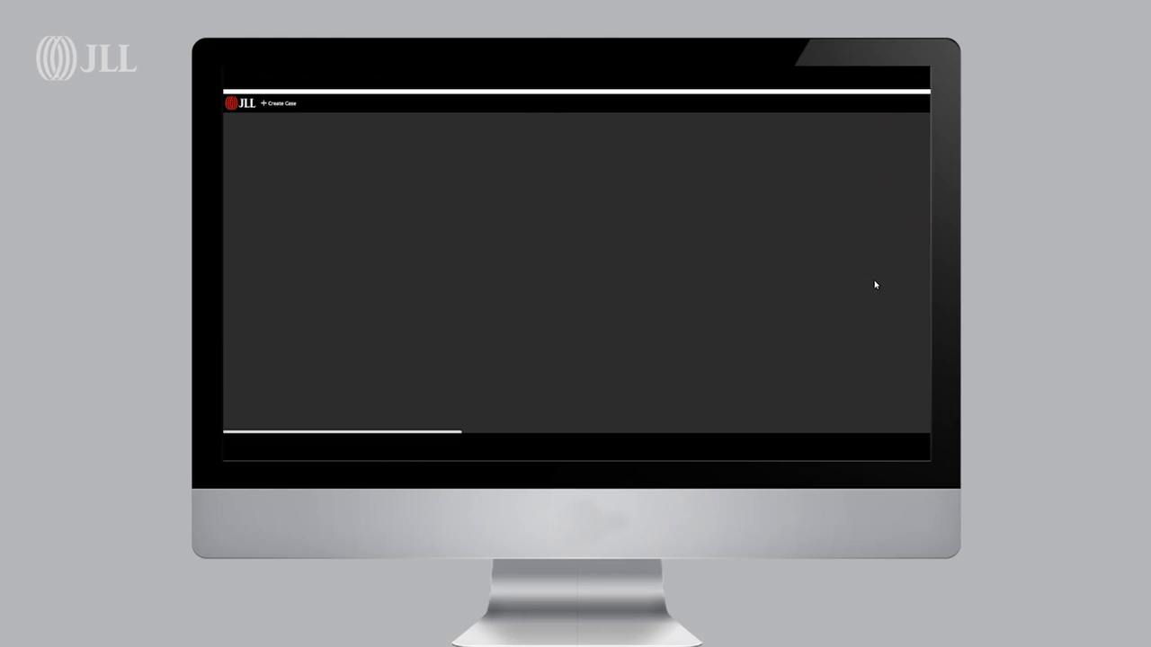
{"action": "scroll", "coordinate": [706, 281], "scroll_direction": "down", "scroll_amount": 3}
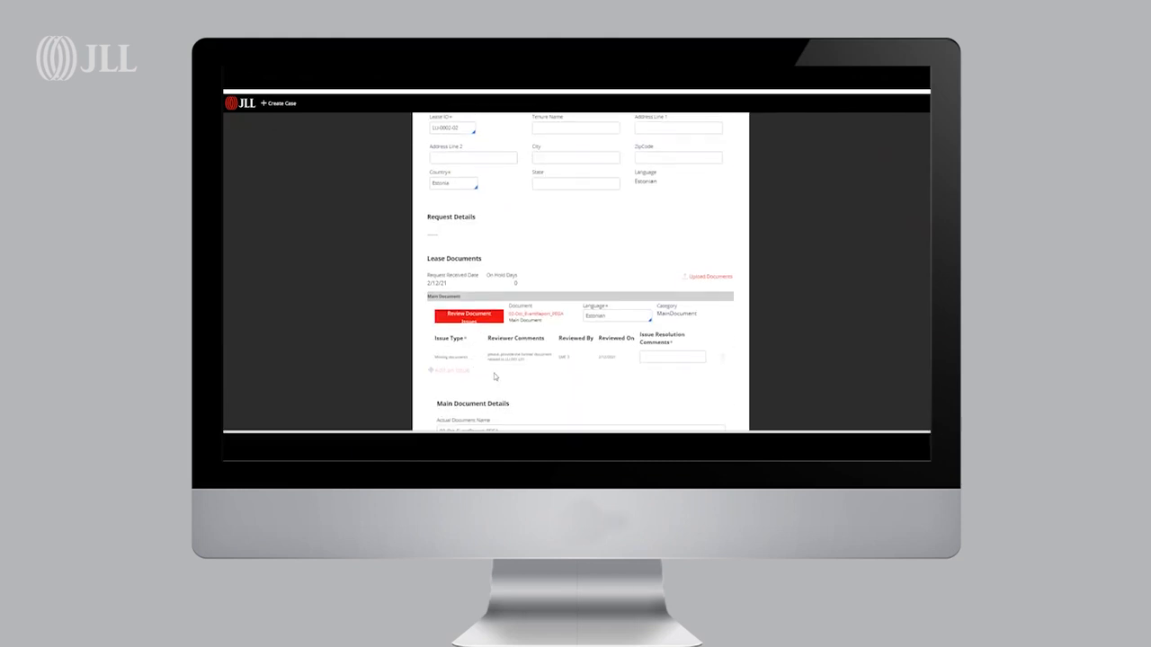
Submit the B-10222 originator review task and close it back to the dashboard
{"action": "left_click", "coordinate": [683, 356]}
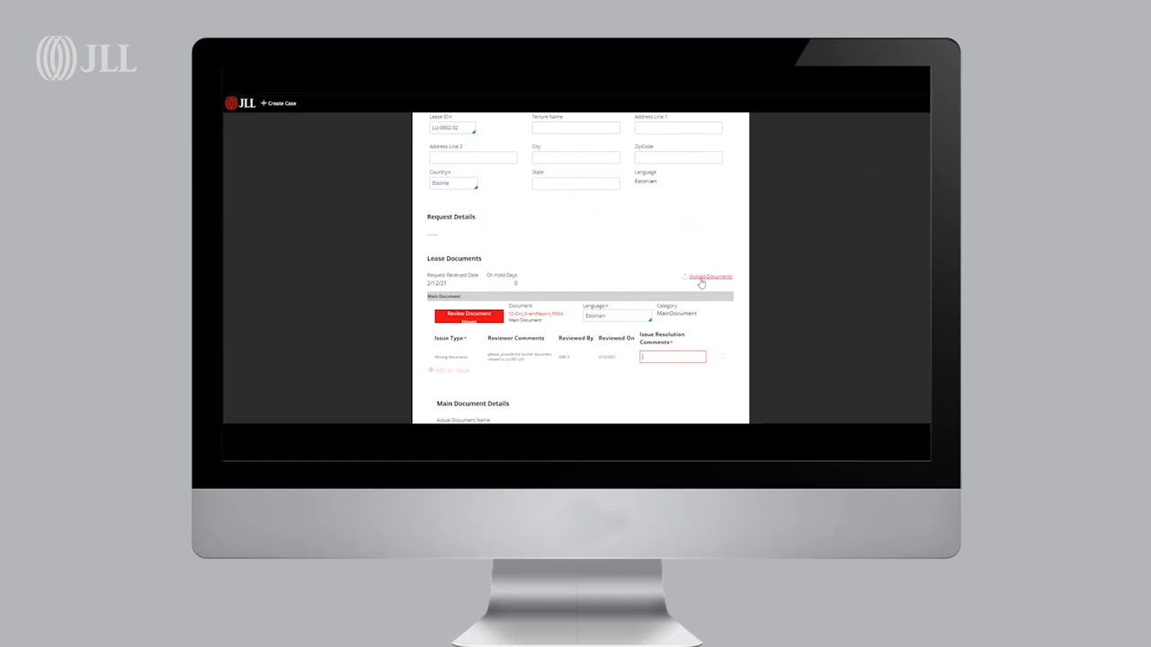
{"action": "scroll", "coordinate": [701, 283], "scroll_direction": "down", "scroll_amount": 3}
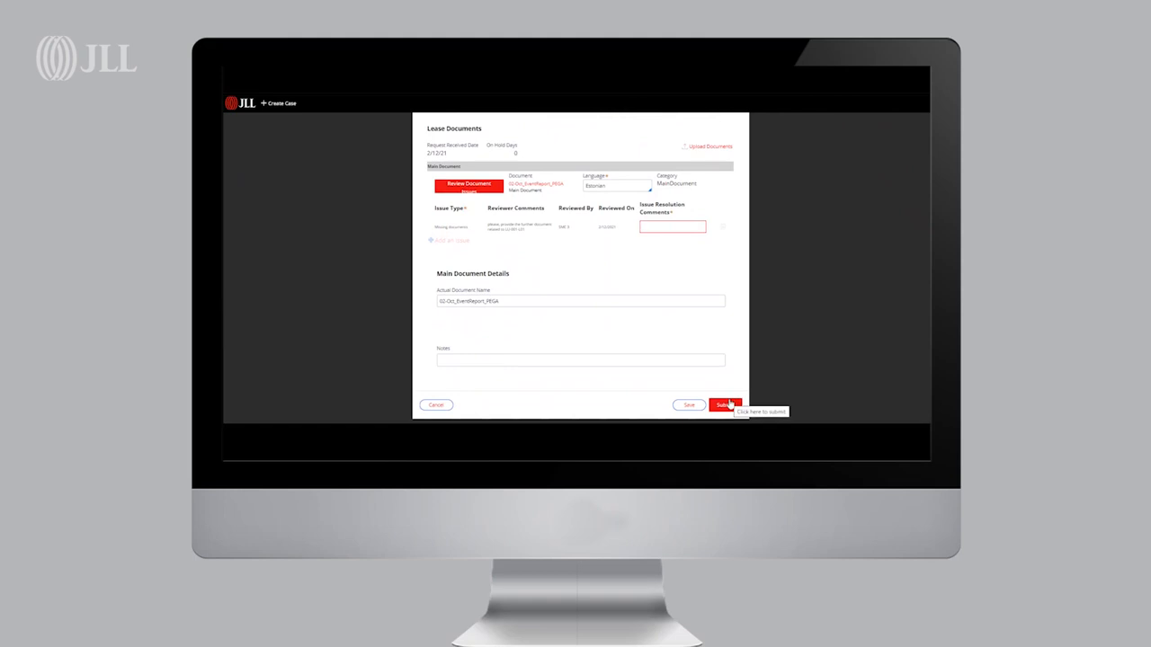
{"action": "left_click", "coordinate": [730, 404]}
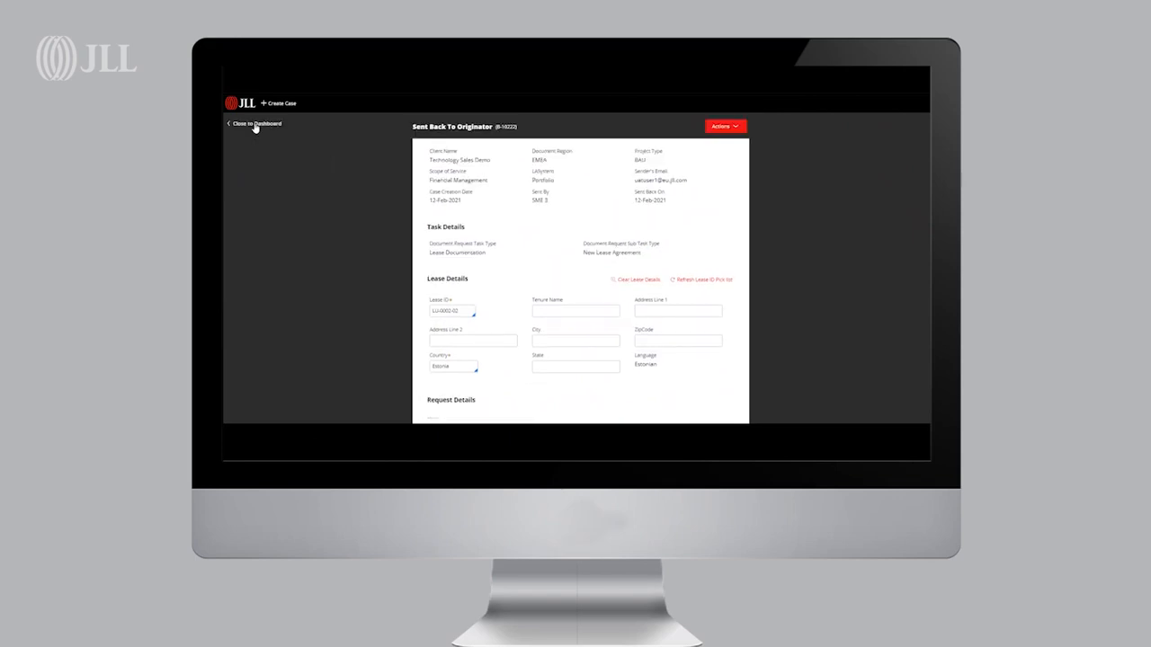
{"action": "left_click", "coordinate": [256, 126]}
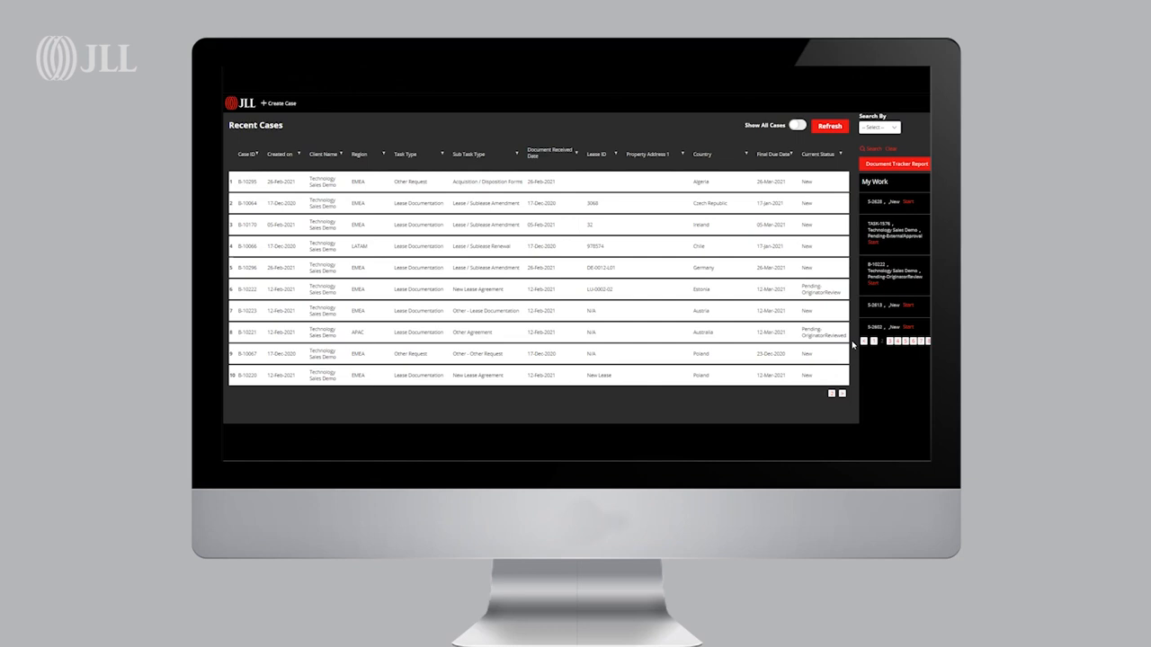
Open the TASK-1576 external approval task from My Work and choose Approve
{"action": "left_click", "coordinate": [875, 243]}
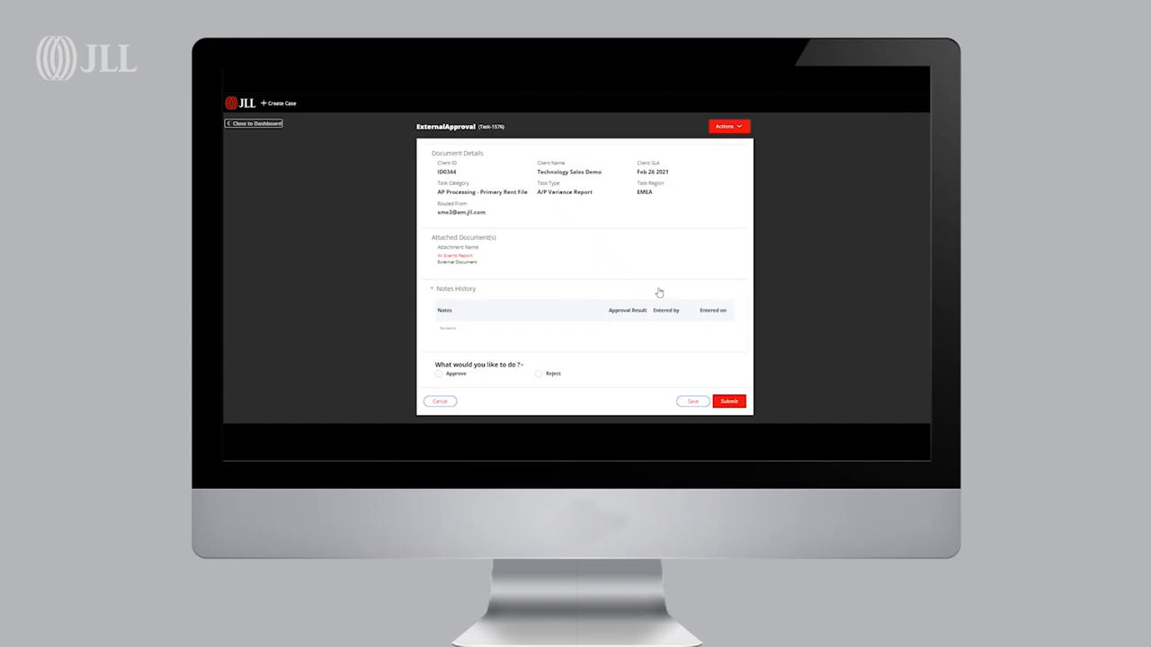
{"action": "left_click", "coordinate": [456, 375]}
{"action": "left_click", "coordinate": [491, 416]}
{"action": "scroll", "coordinate": [492, 410], "scroll_direction": "down", "scroll_amount": 2}
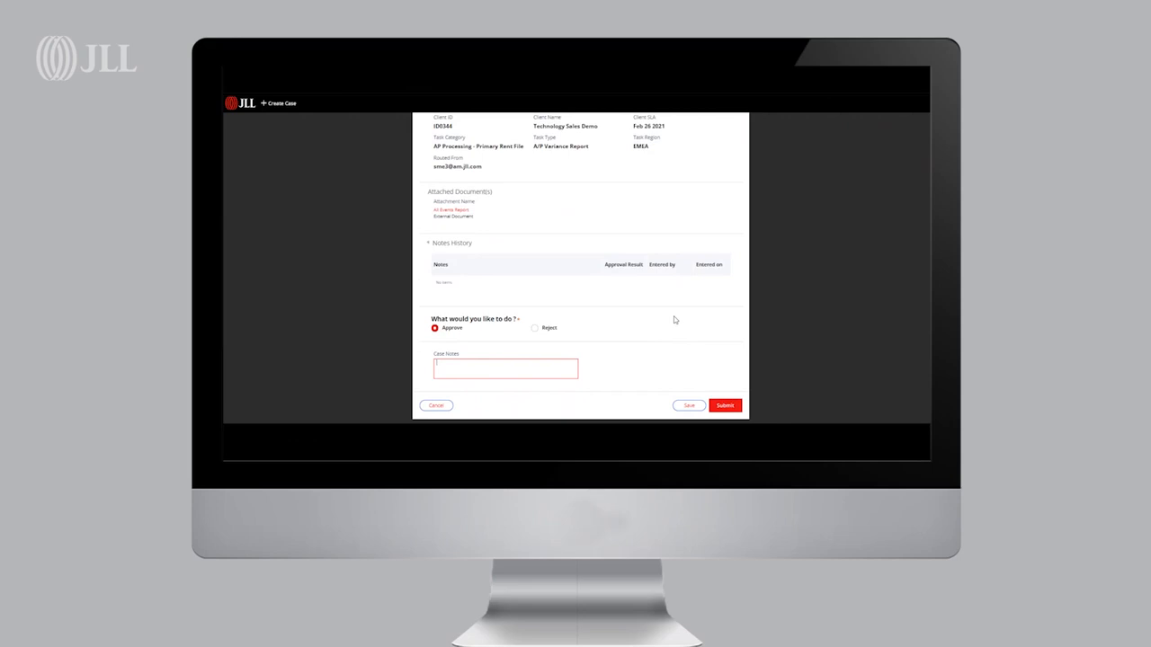
{"action": "scroll", "coordinate": [674, 319], "scroll_direction": "up", "scroll_amount": 1}
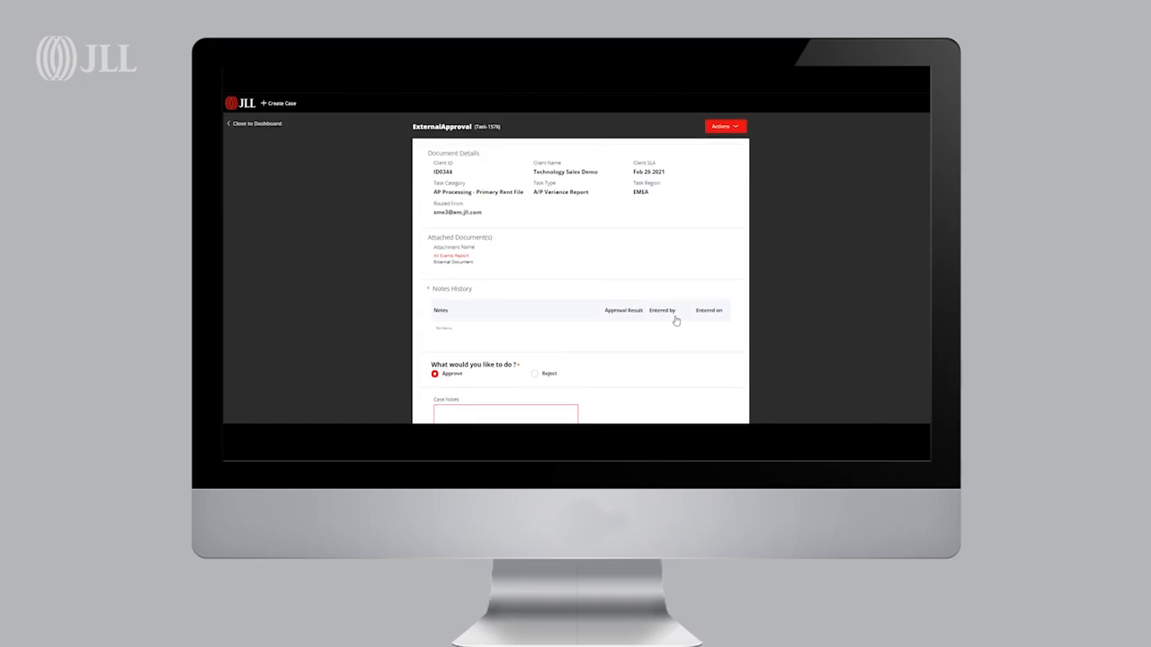
{"action": "left_click", "coordinate": [736, 129]}
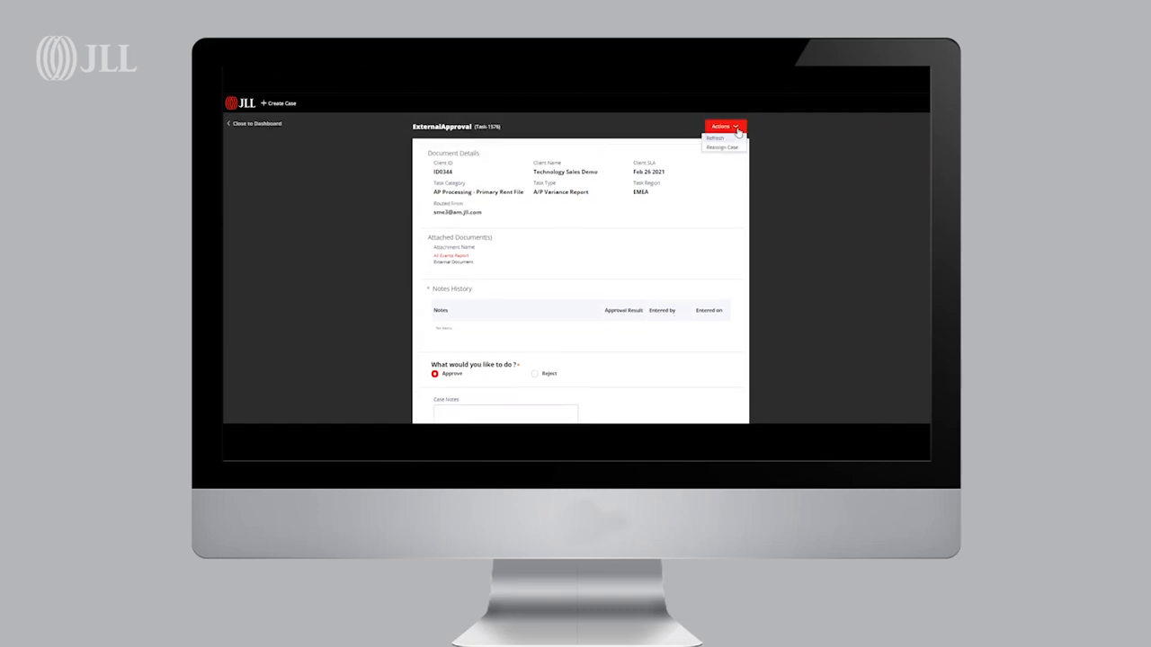
{"action": "left_click", "coordinate": [738, 147]}
{"action": "left_click", "coordinate": [468, 176]}
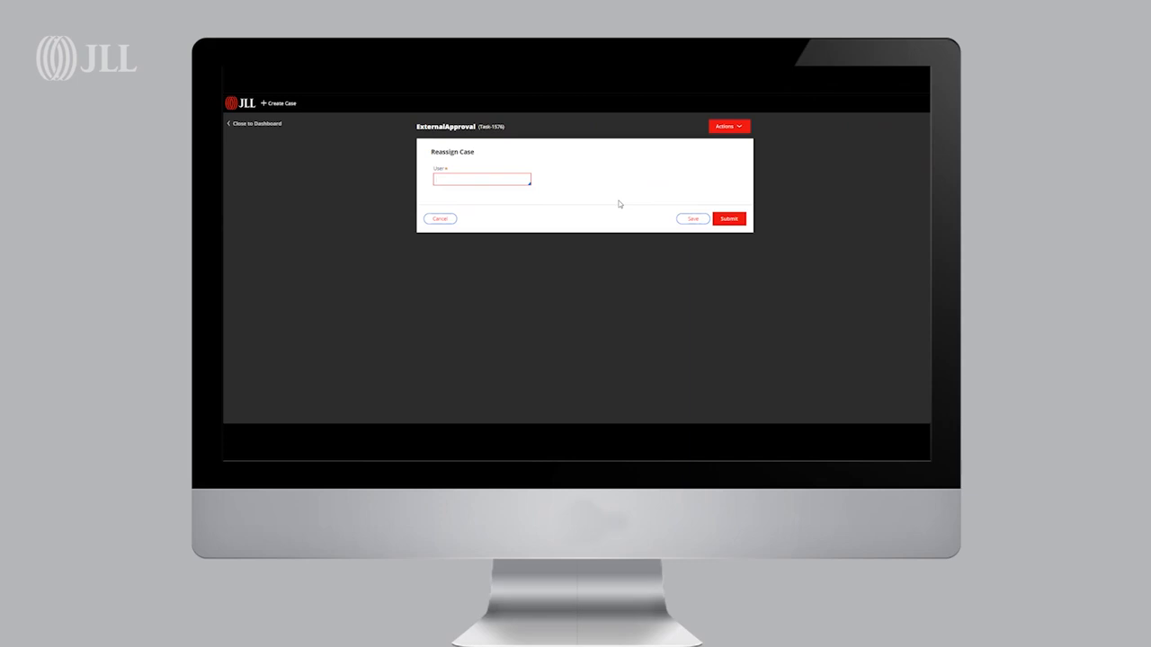
{"action": "left_click", "coordinate": [441, 218]}
Close the task to the dashboard and refresh the recent cases list
{"action": "left_click", "coordinate": [254, 124]}
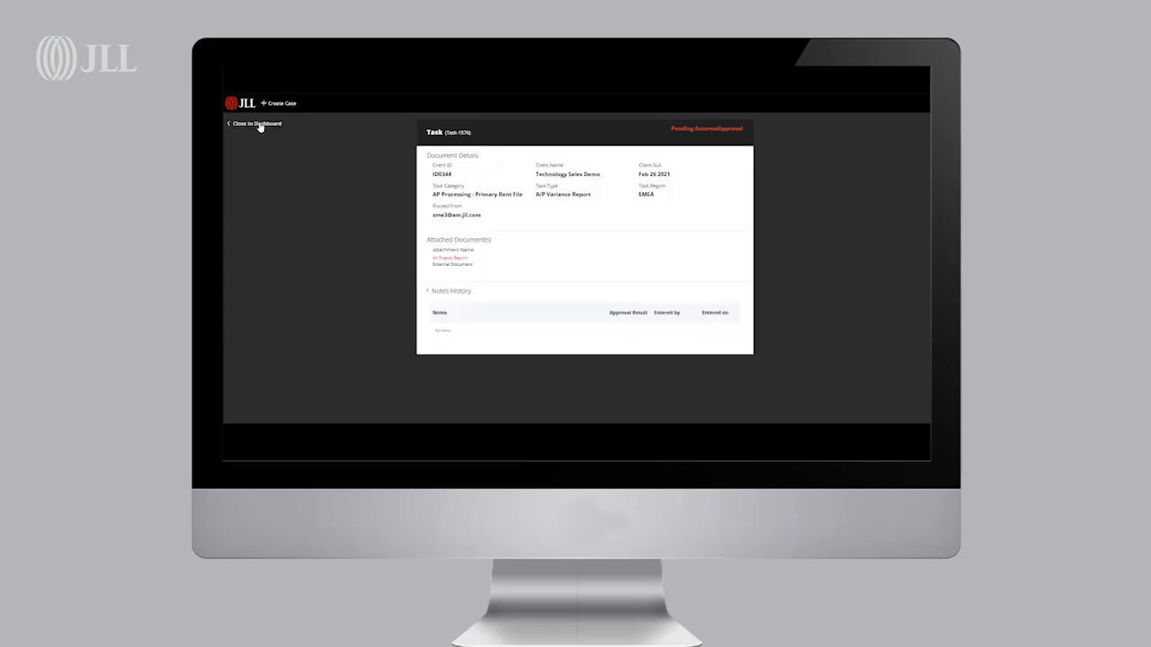
{"action": "left_click", "coordinate": [259, 124]}
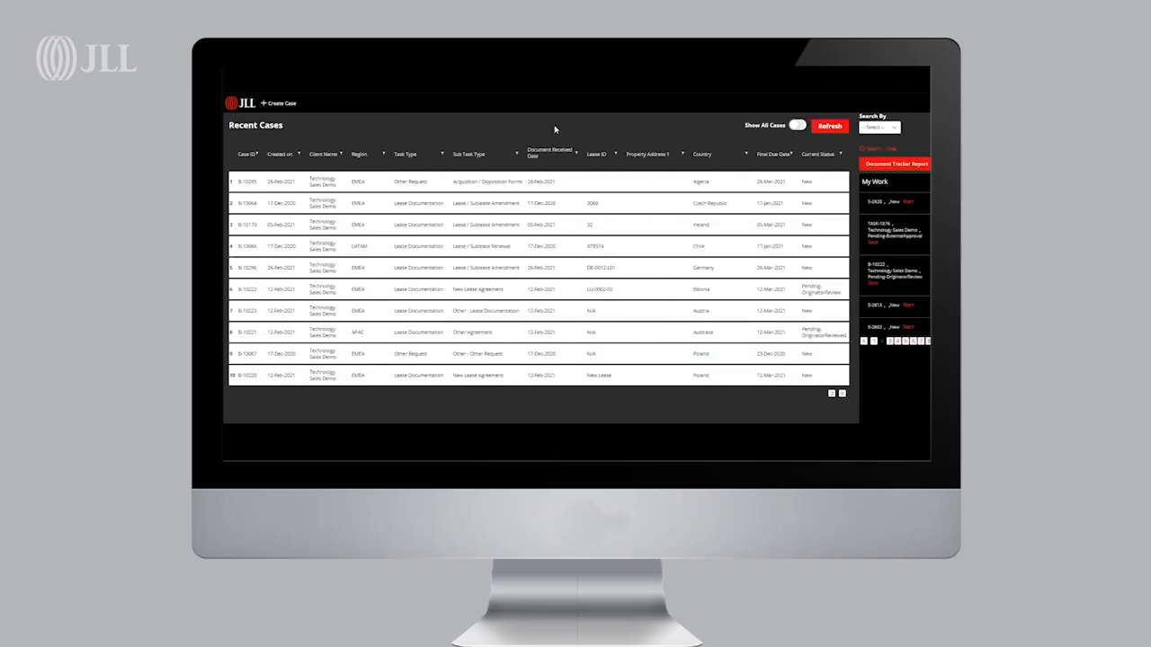
{"action": "left_click", "coordinate": [830, 129]}
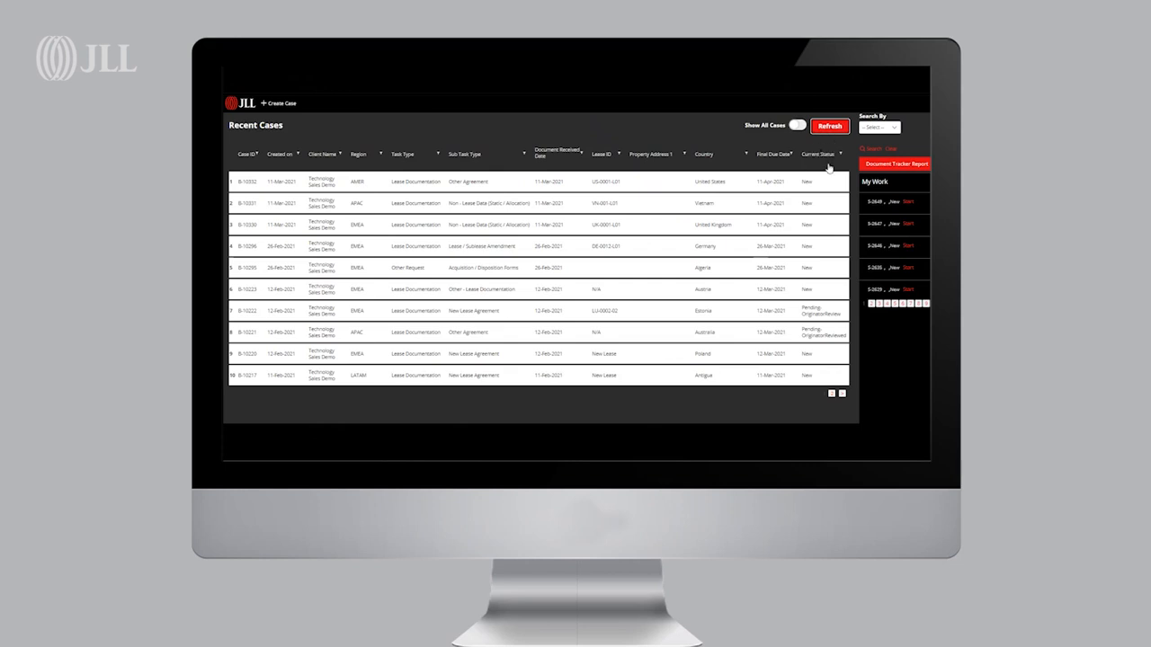
Browse the second page of recent cases and toggle Show All Cases on and back off
{"action": "left_click", "coordinate": [832, 394]}
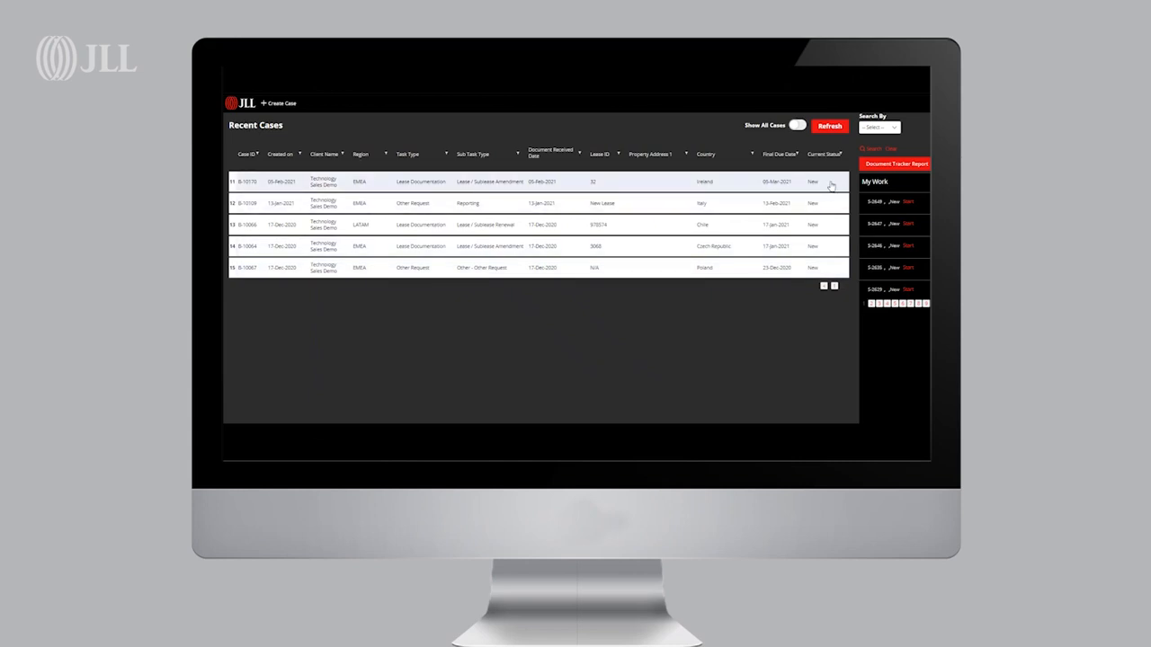
{"action": "left_click", "coordinate": [824, 287]}
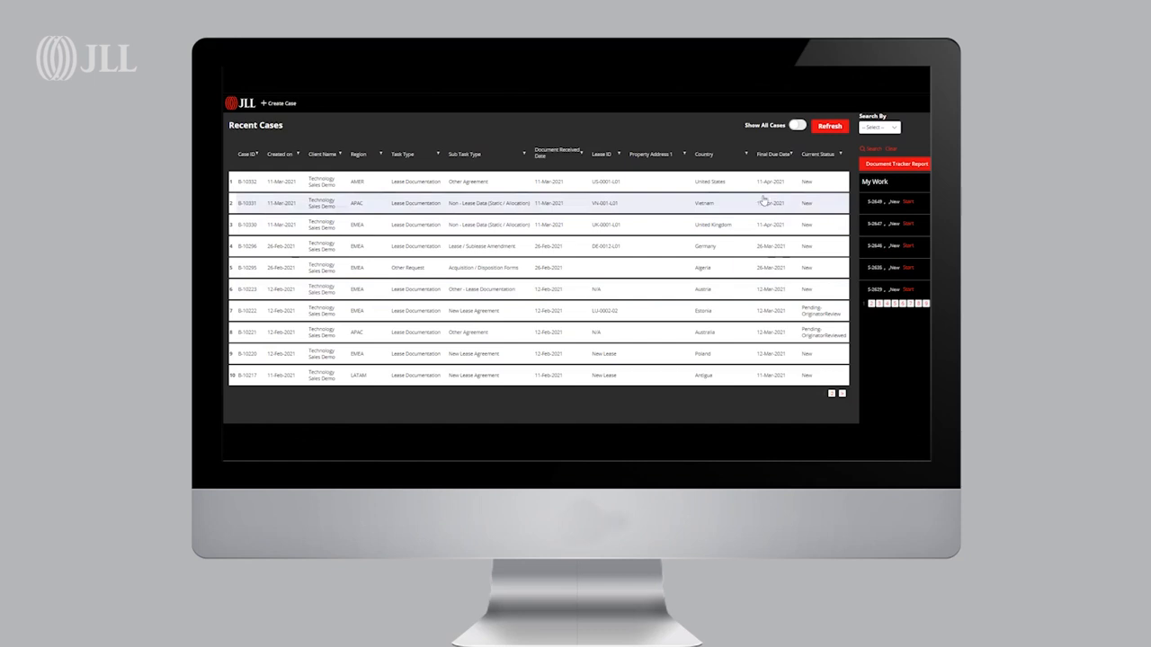
{"action": "left_click", "coordinate": [800, 128]}
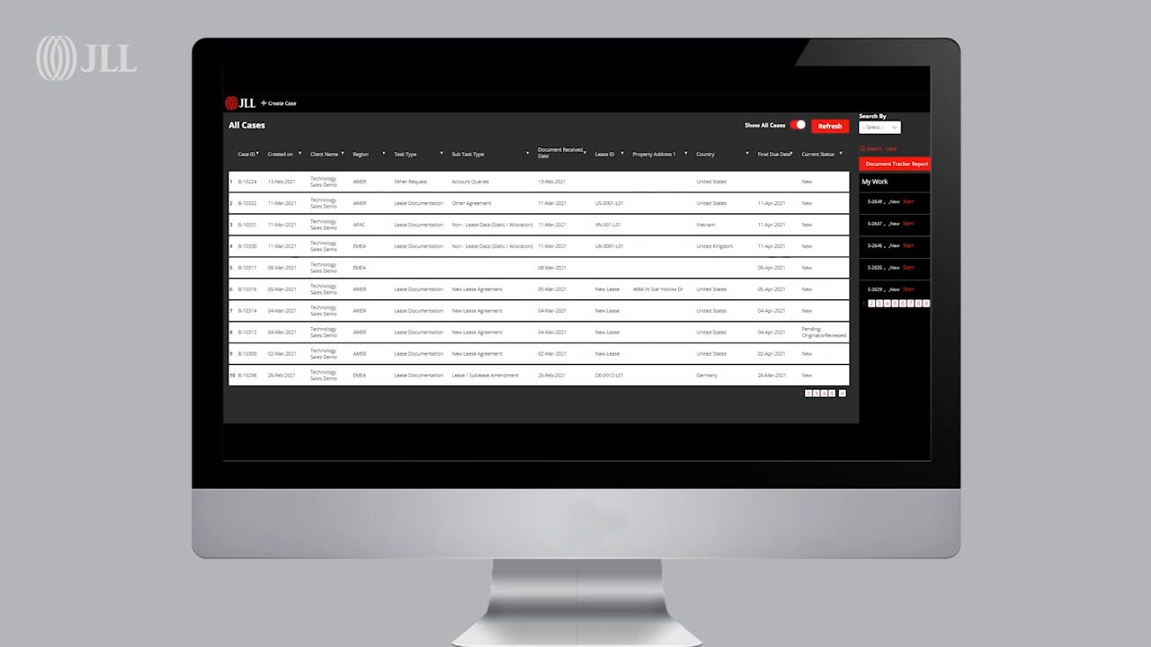
{"action": "left_click", "coordinate": [798, 126]}
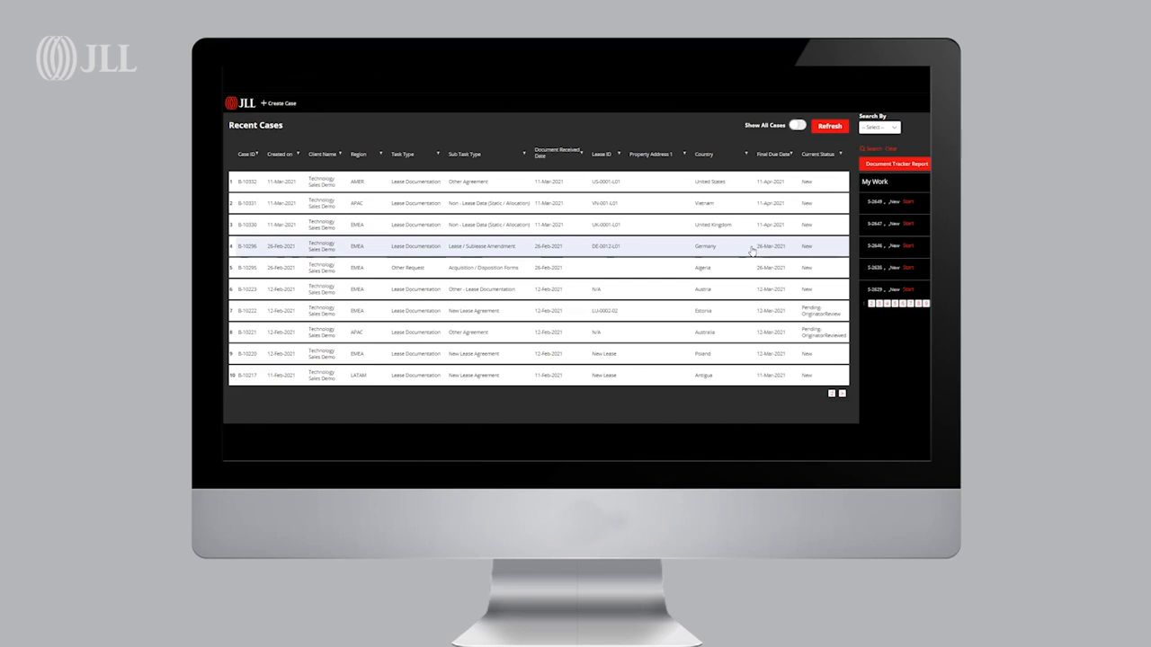
Open the Document Tracker report and run it for Technology Sales Demo in the AMER region
{"action": "left_click", "coordinate": [879, 167]}
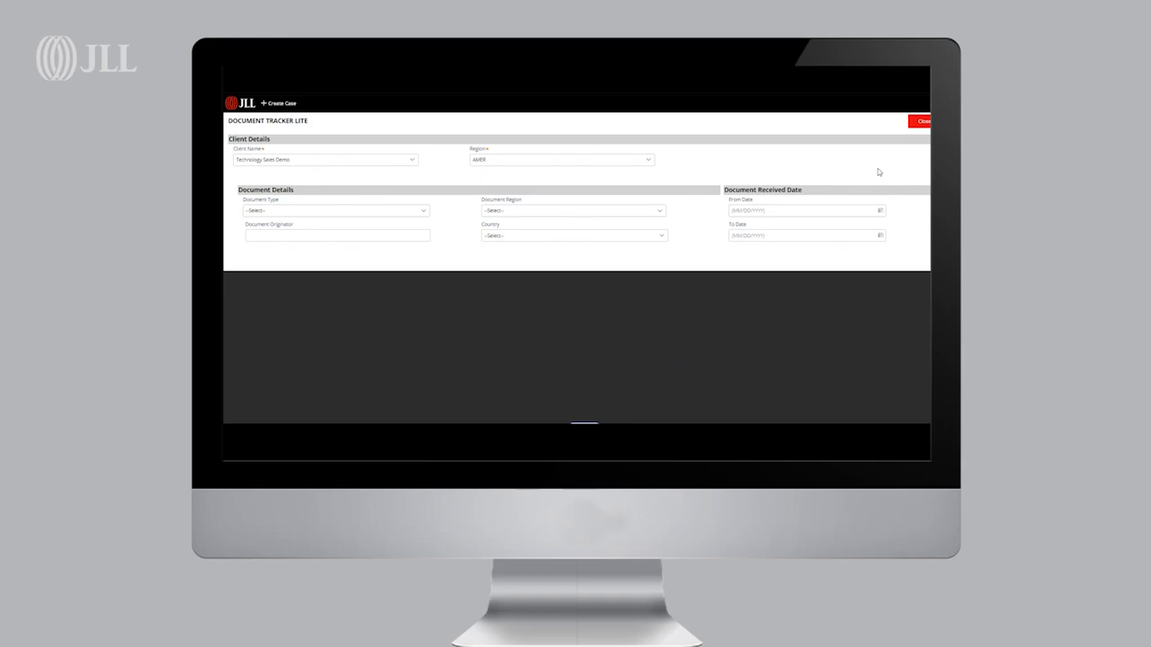
{"action": "left_click", "coordinate": [581, 426]}
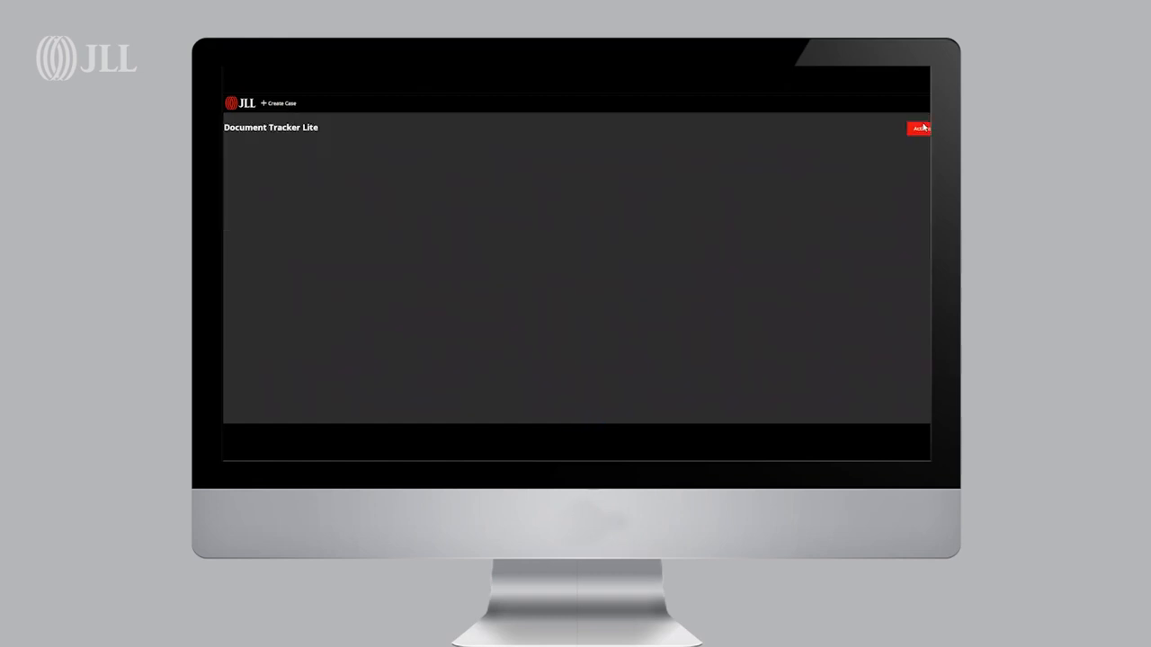
Open the tracker's Actions menu, dismiss it, and scroll across the tracker results
{"action": "left_click", "coordinate": [891, 132]}
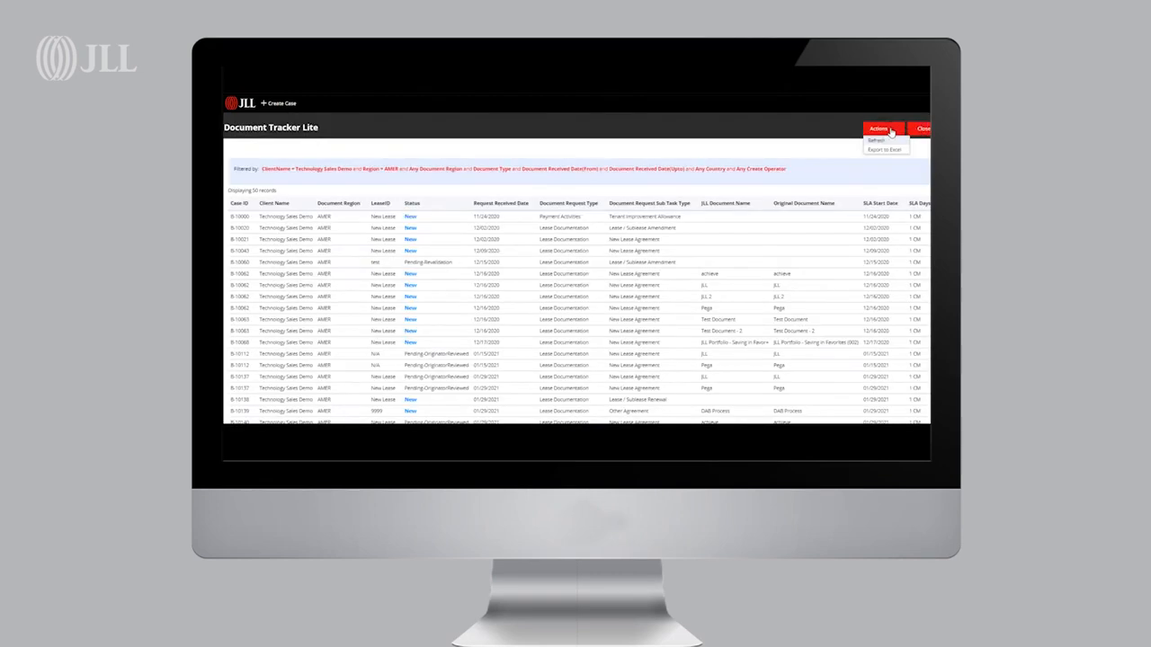
{"action": "left_click", "coordinate": [803, 169]}
{"action": "scroll", "coordinate": [798, 215], "scroll_direction": "down", "scroll_amount": 3}
{"action": "scroll", "coordinate": [796, 218], "scroll_direction": "up", "scroll_amount": 3}
{"action": "left_click_drag", "start_coordinate": [568, 428], "coordinate": [640, 428]}
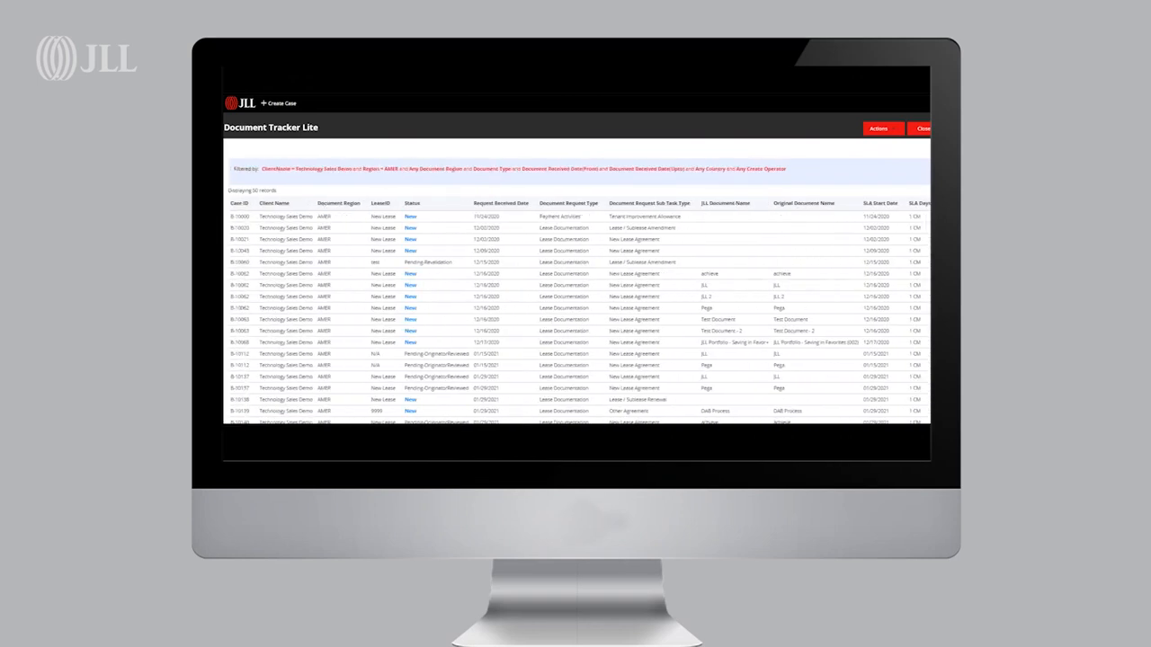
Close the Document Tracker and log out of the portal
{"action": "left_click", "coordinate": [923, 129]}
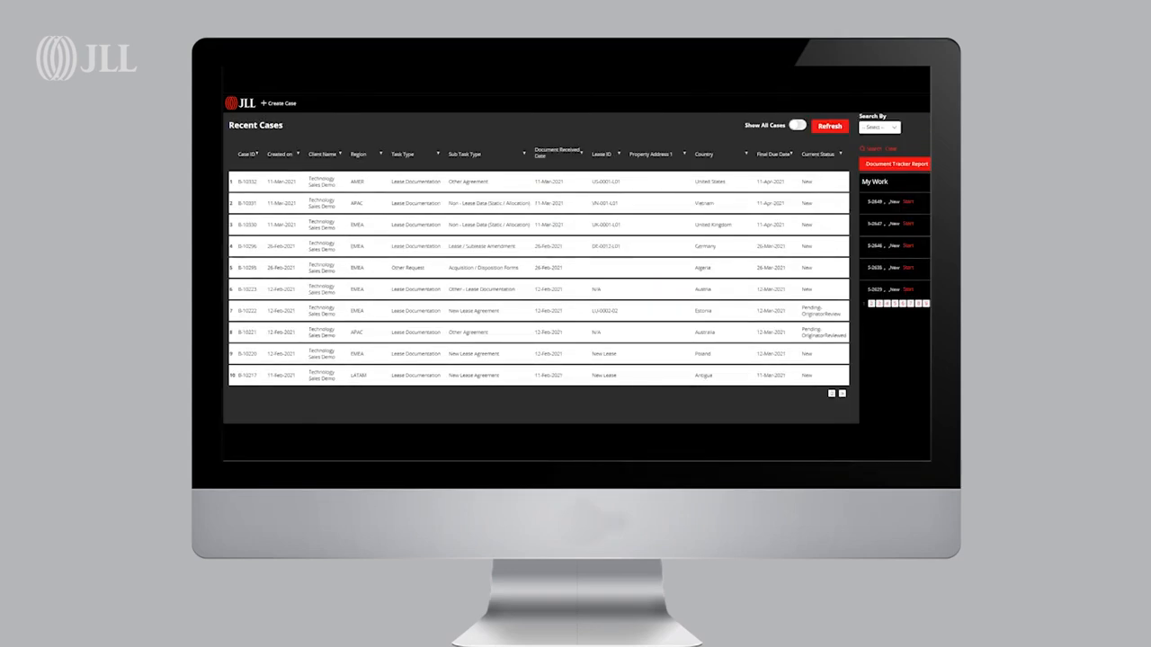
{"action": "left_click", "coordinate": [924, 116]}
{"action": "left_click", "coordinate": [924, 121]}
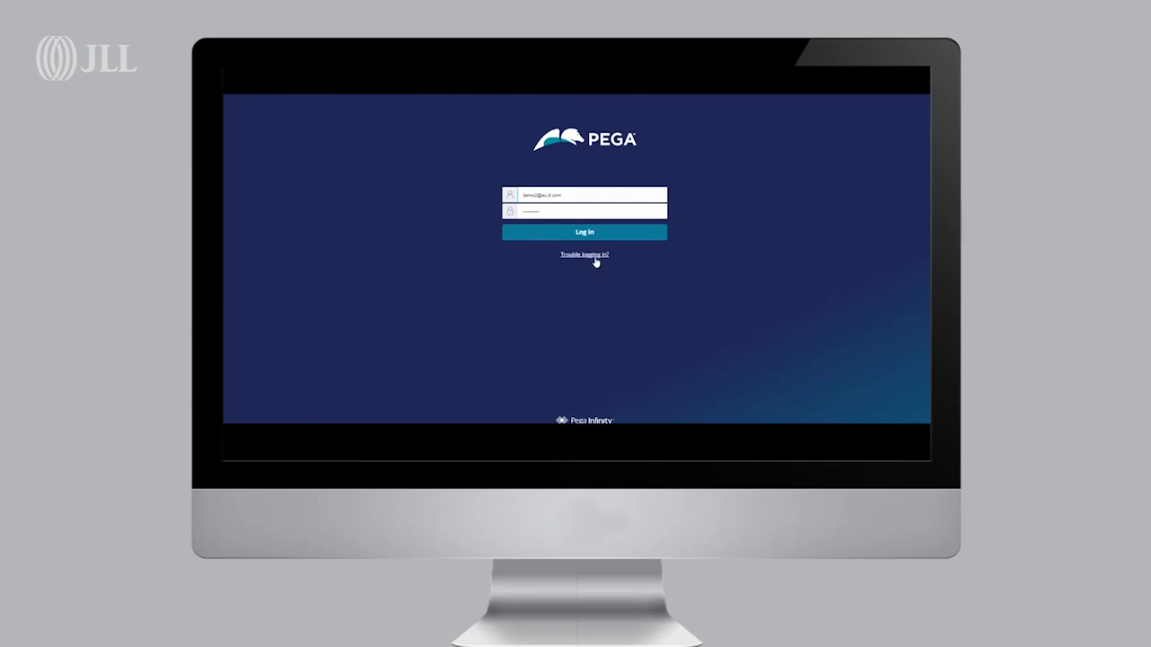
Open the Trouble logging in password reset page and select the user ID field
{"action": "left_click", "coordinate": [594, 256]}
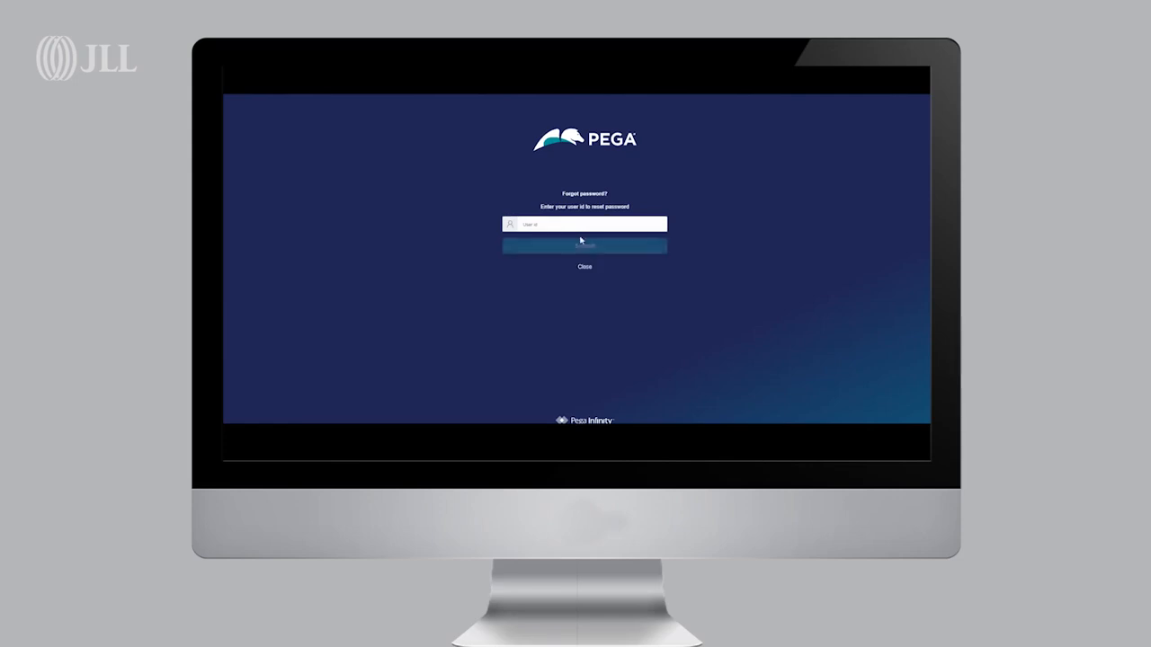
{"action": "left_click", "coordinate": [576, 227]}
{"action": "left_click", "coordinate": [689, 233]}
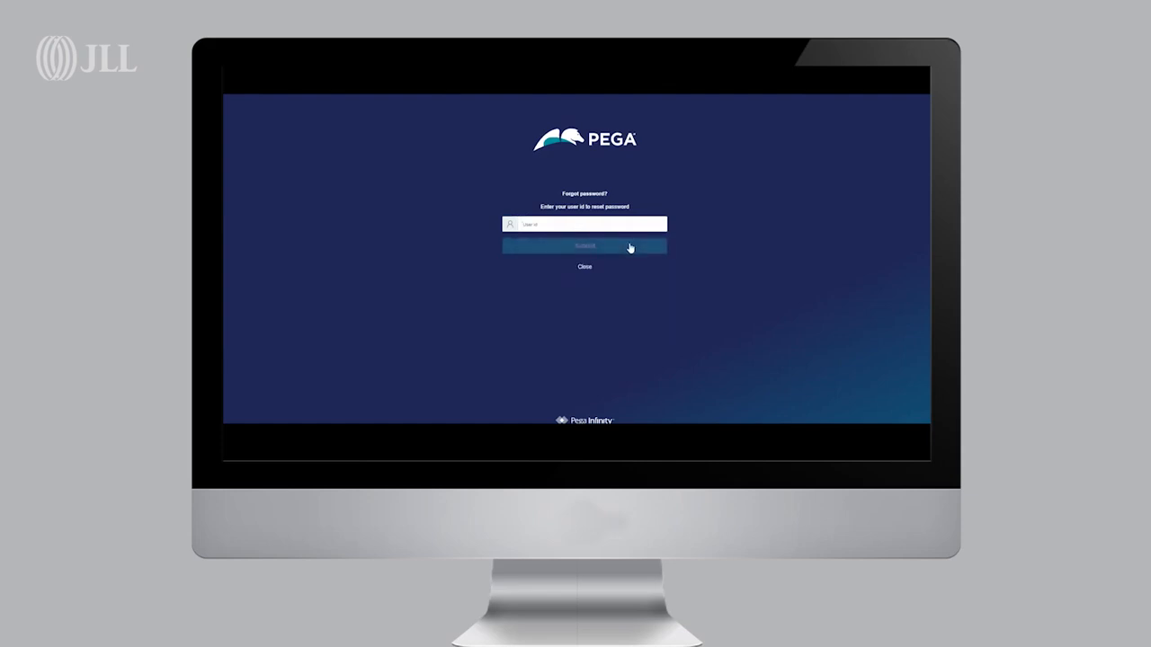